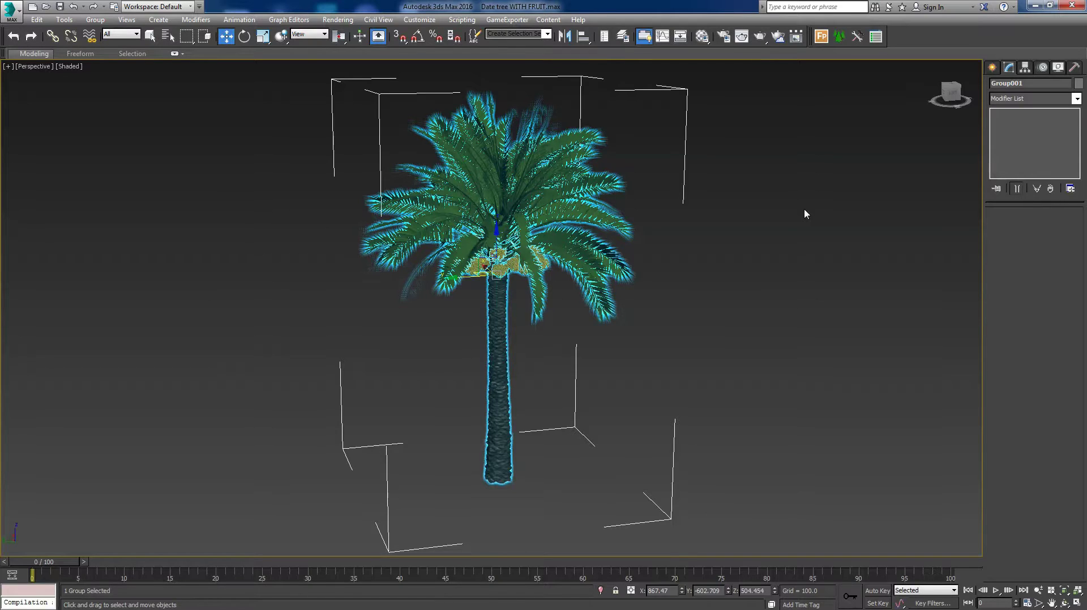
pyautogui.click(804, 209)
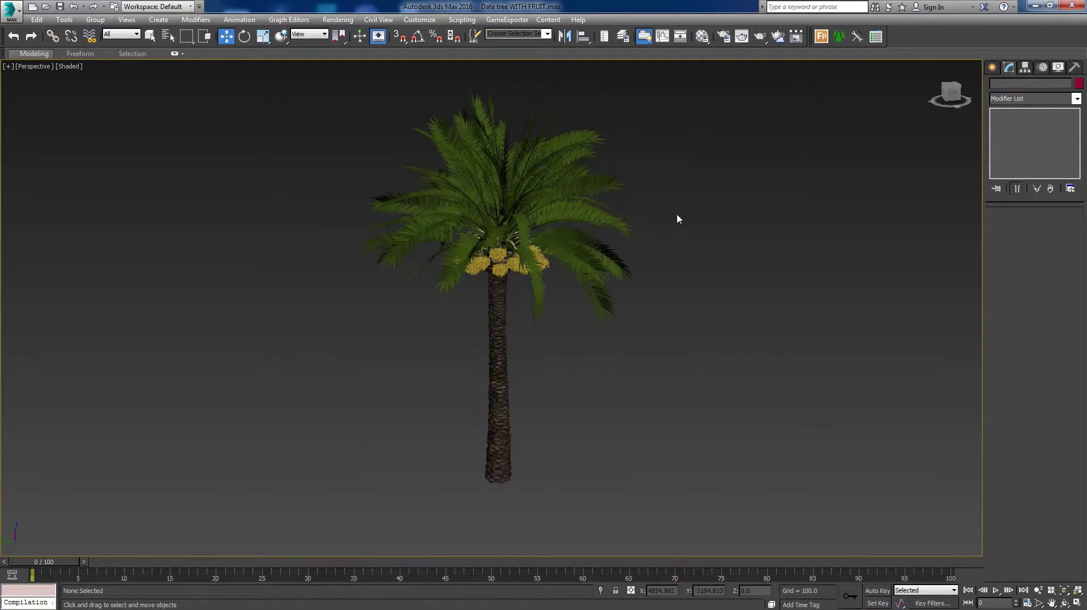
pyautogui.click(569, 209)
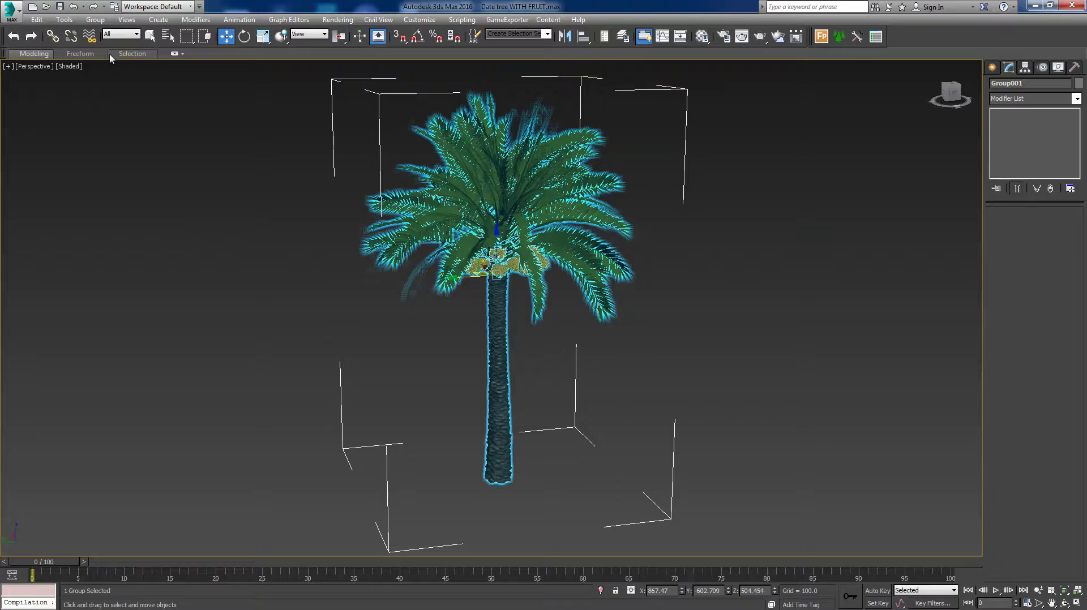
pyautogui.click(517, 368)
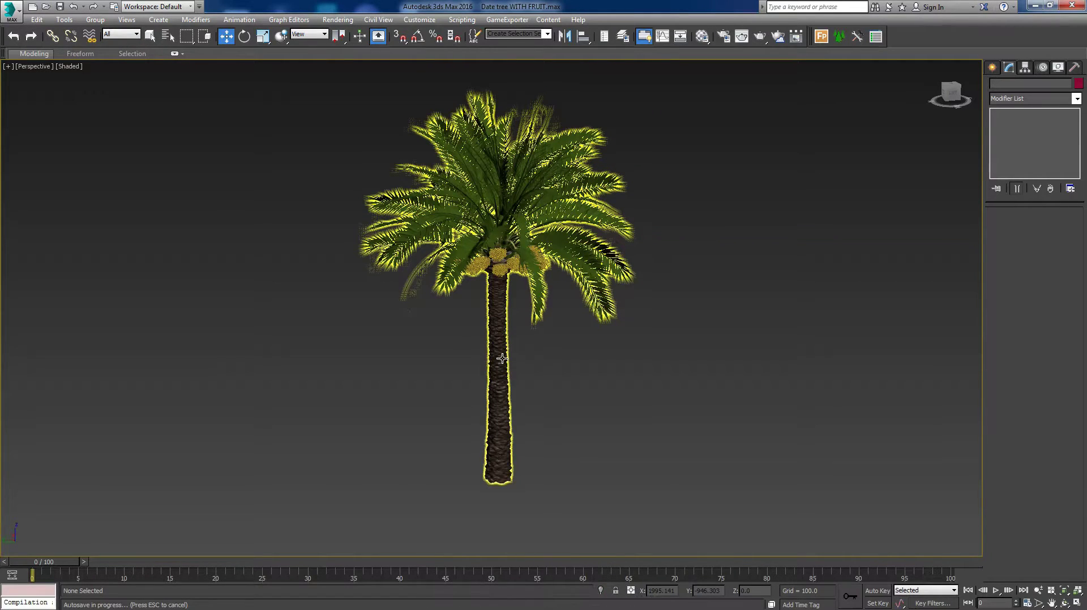
pyautogui.click(501, 358)
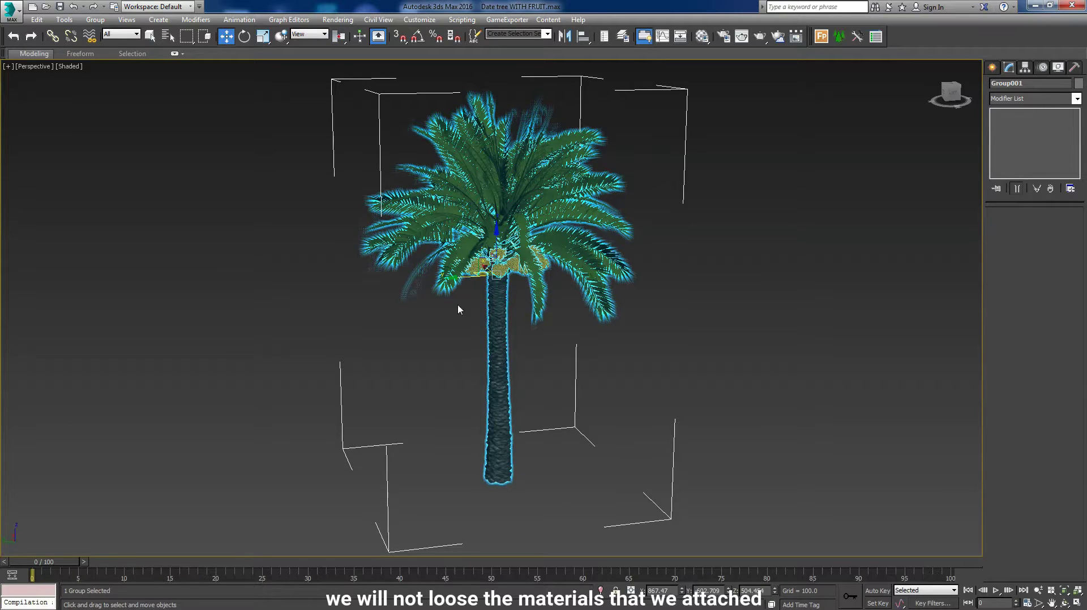
pyautogui.click(815, 324)
pyautogui.click(494, 324)
pyautogui.click(708, 238)
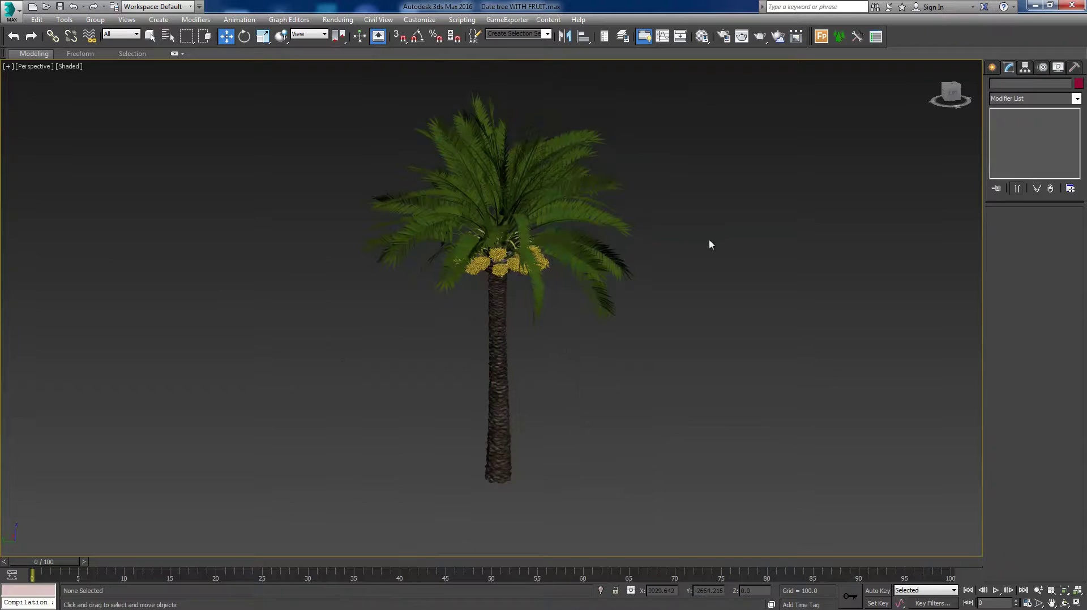
pyautogui.click(532, 219)
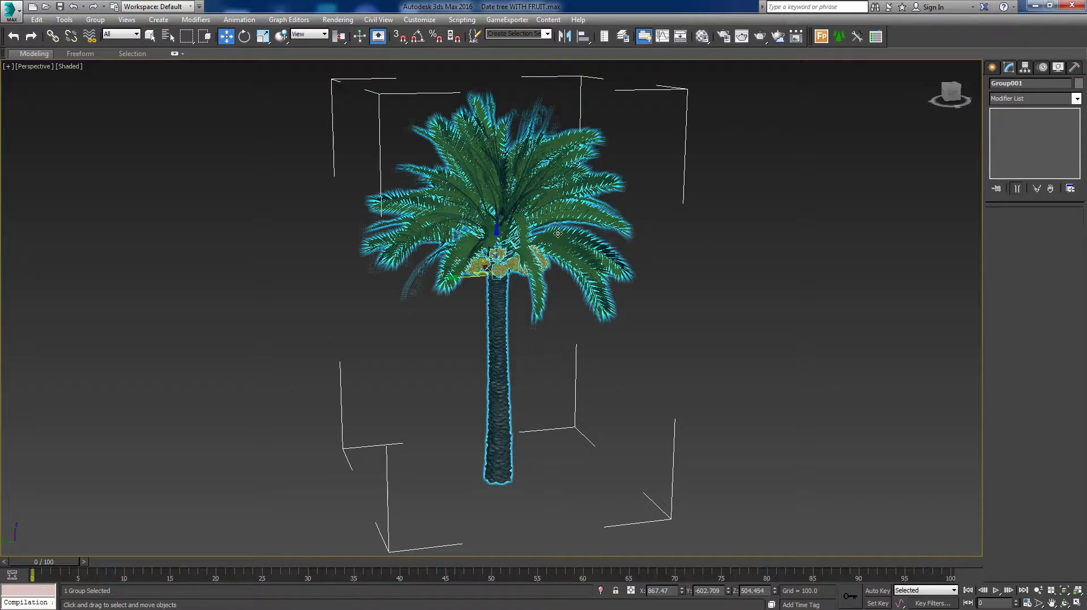
# Ungroup Group001, then select only the trunk, Arch_061_049_03 (Editable Poly).
pyautogui.click(94, 20)
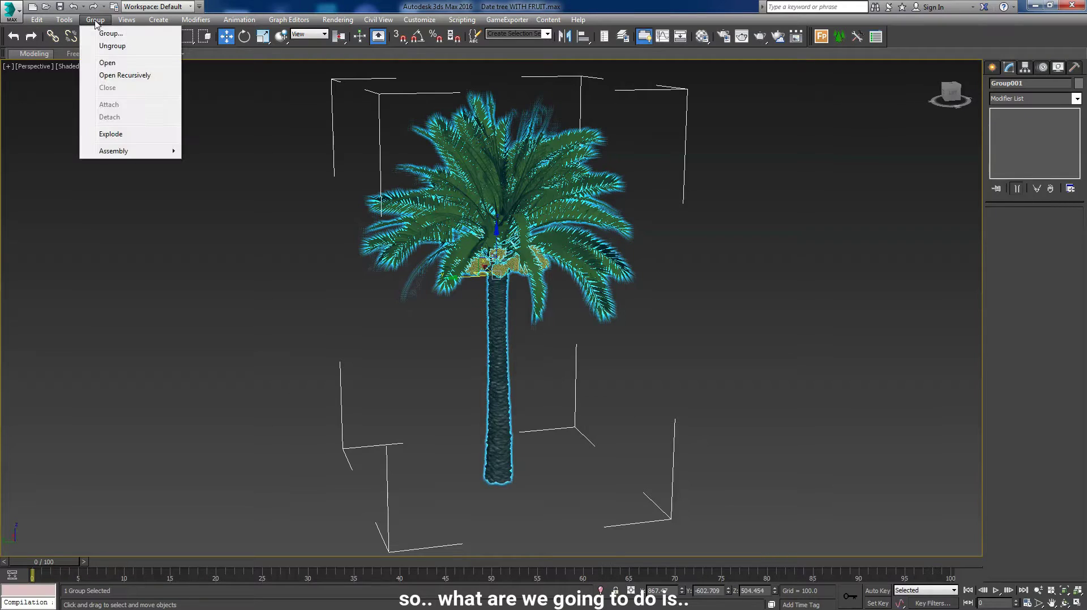
pyautogui.click(121, 48)
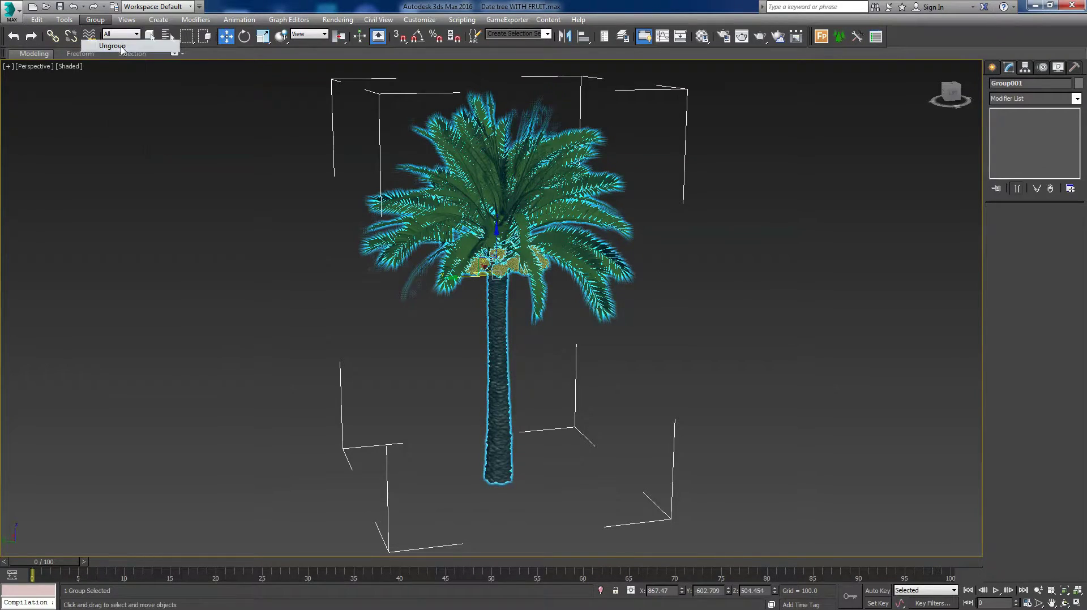
pyautogui.click(833, 286)
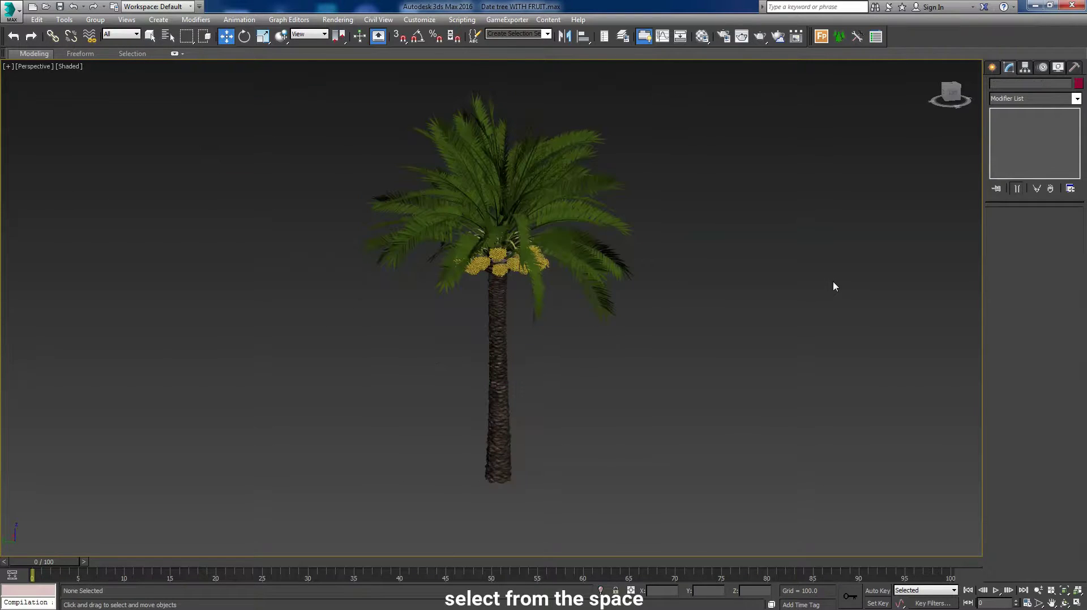
pyautogui.click(494, 401)
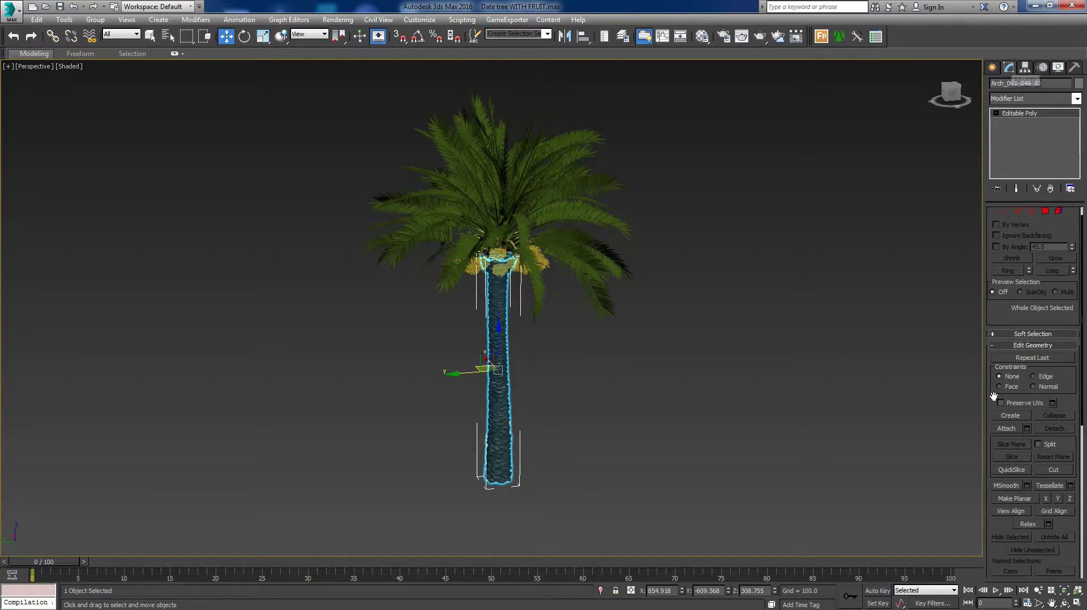
# From the Attach List, attach Object04, Arch_061_049_01 and Arch_061_049_02 to the trunk.
pyautogui.click(1027, 428)
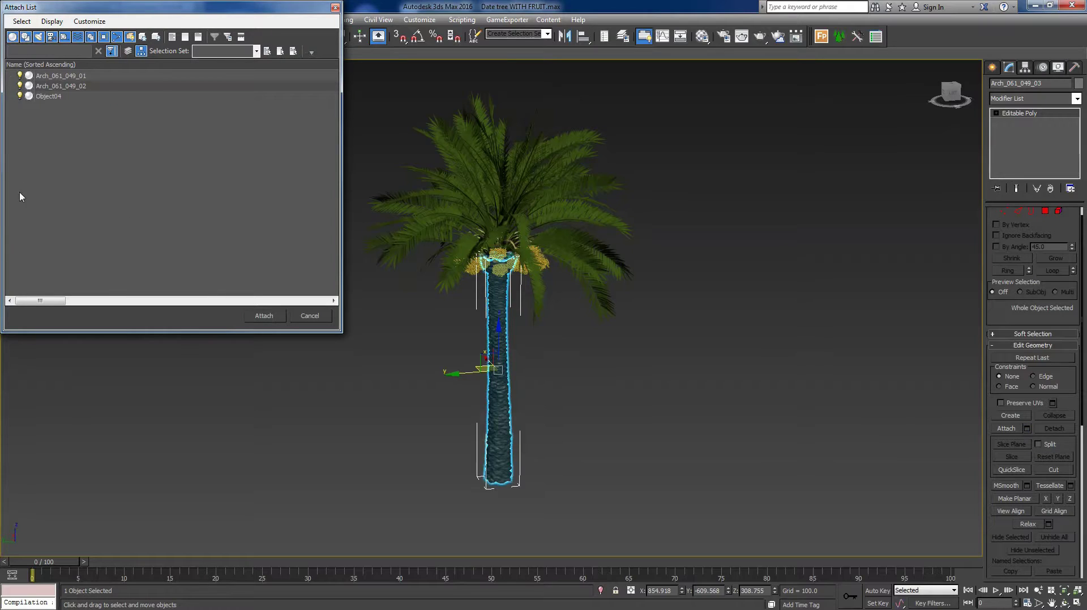
pyautogui.click(67, 98)
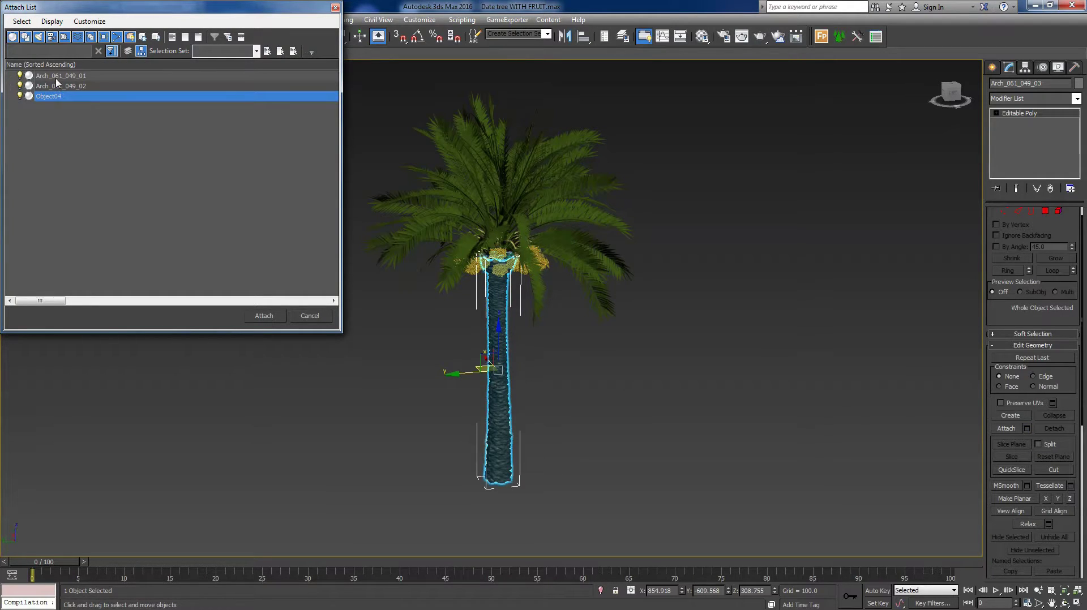
pyautogui.keyDown('ctrl'); pyautogui.click(94, 76); pyautogui.keyUp('ctrl')
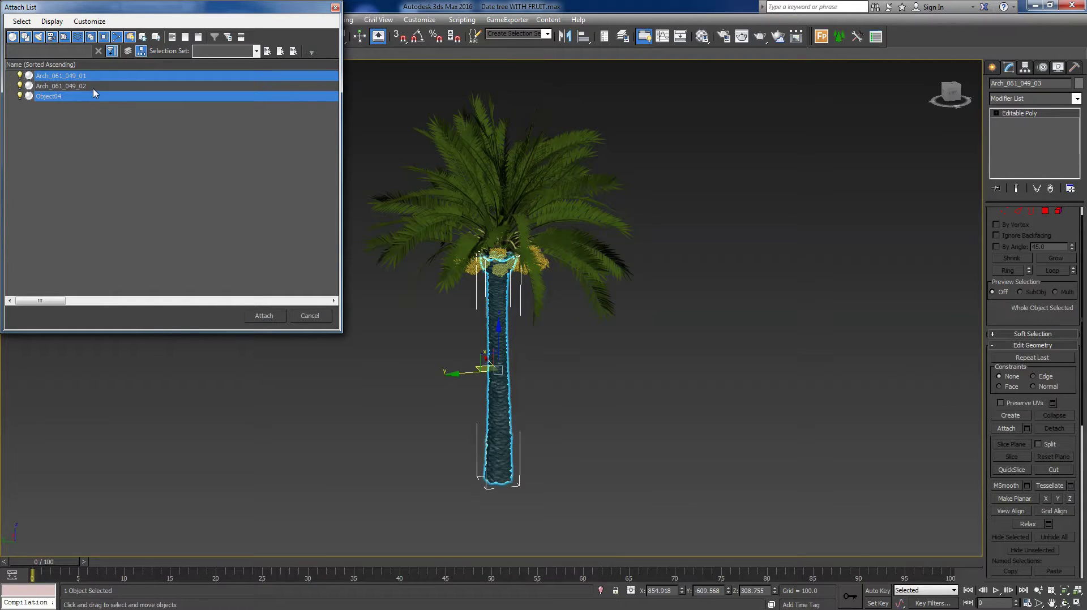
pyautogui.keyDown('ctrl'); pyautogui.click(94, 86); pyautogui.keyUp('ctrl')
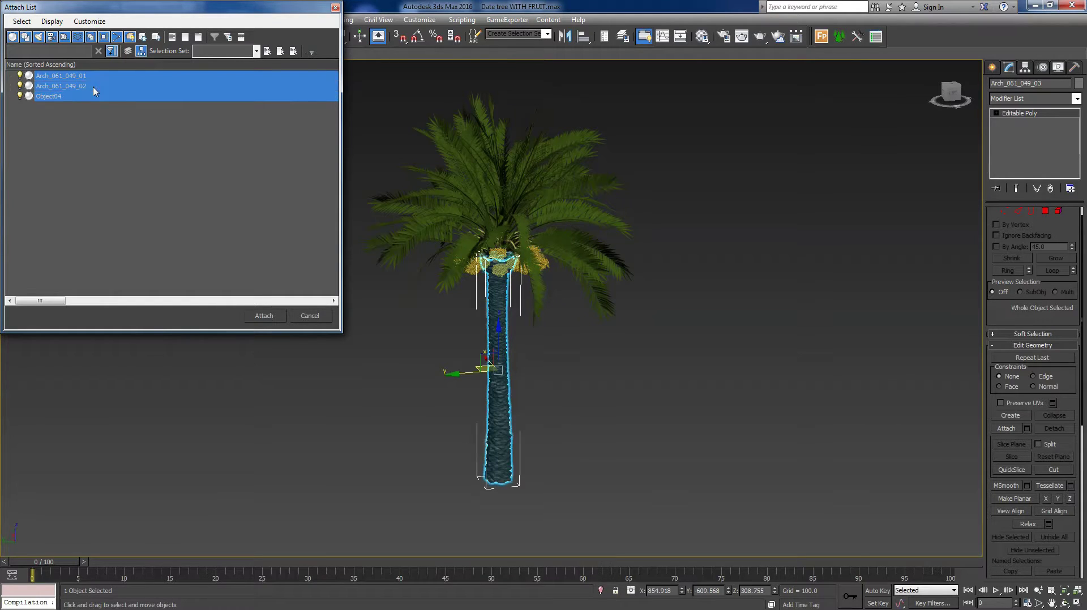
pyautogui.click(259, 316)
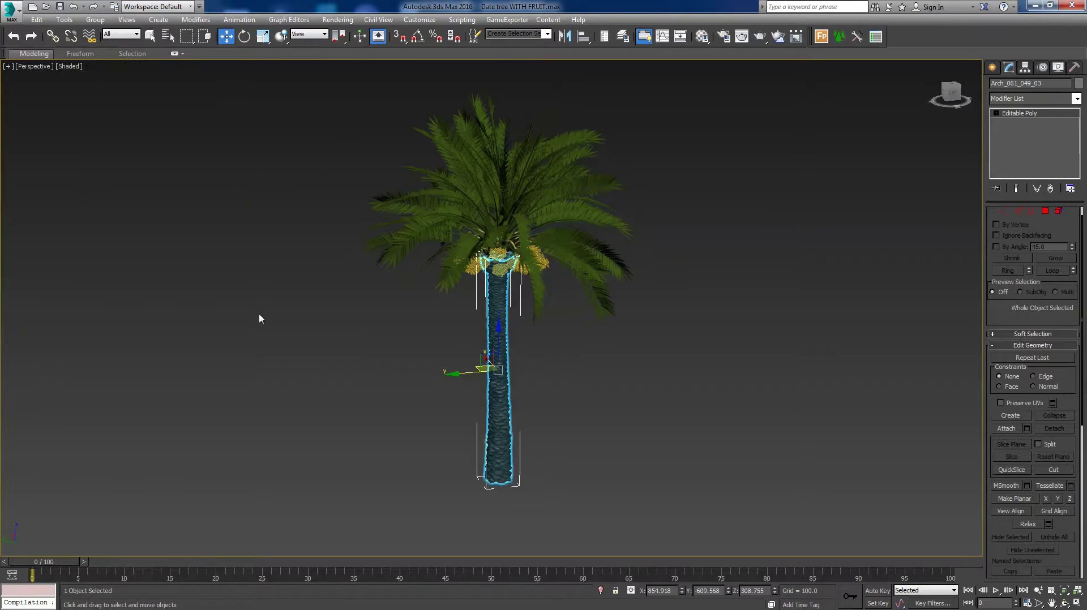
pyautogui.moveTo(532, 279); pyautogui.dragTo(730, 146)
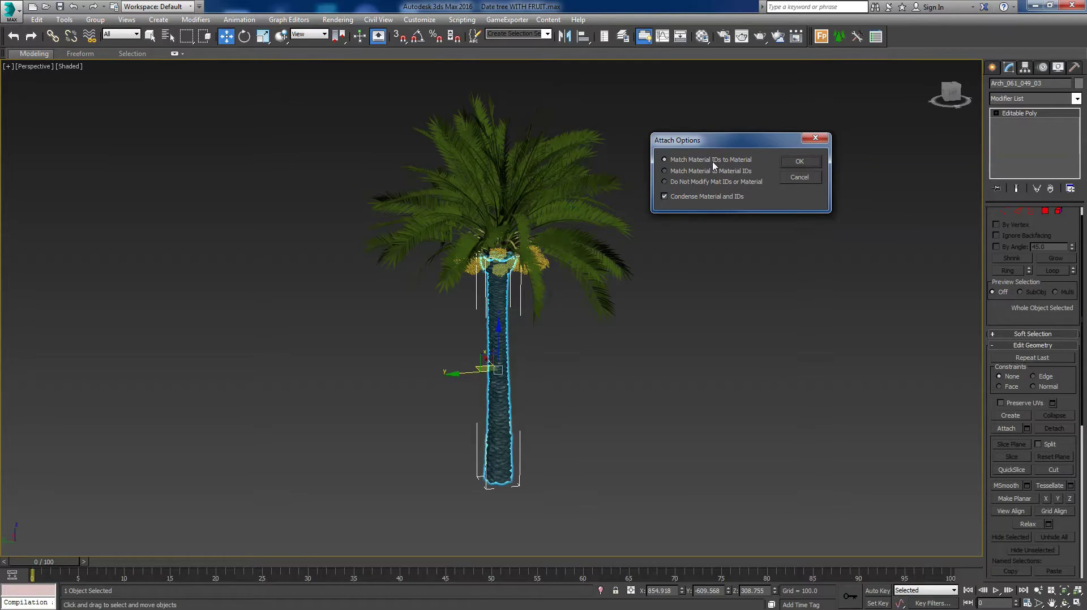
# Accept Match Material IDs to Material, then confirm the palm selects as one Arch_061_049_03 object.
pyautogui.click(798, 161)
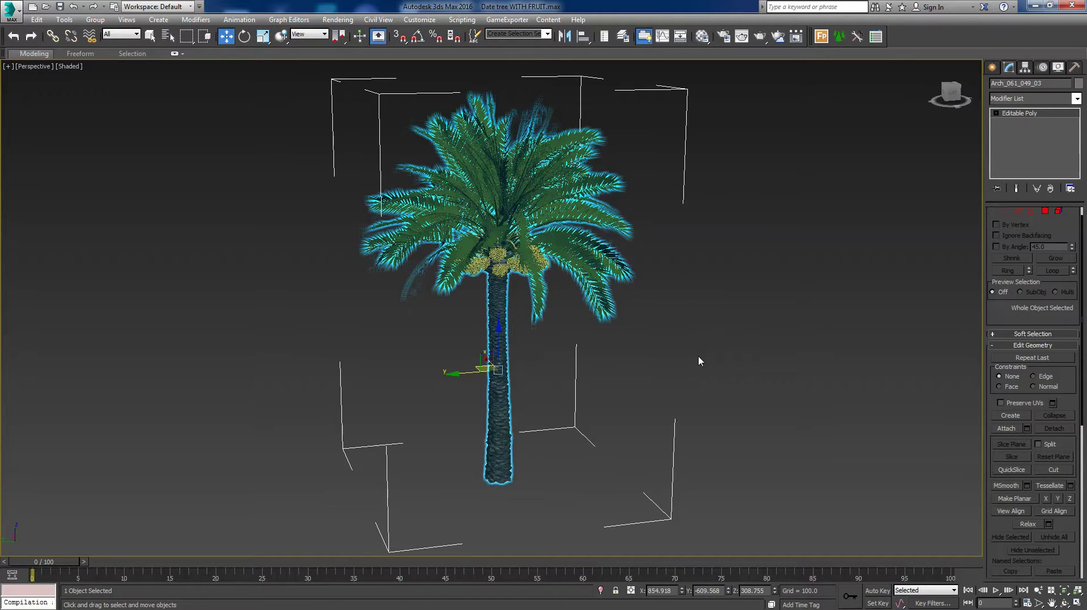
pyautogui.click(692, 293)
pyautogui.click(622, 271)
pyautogui.click(783, 262)
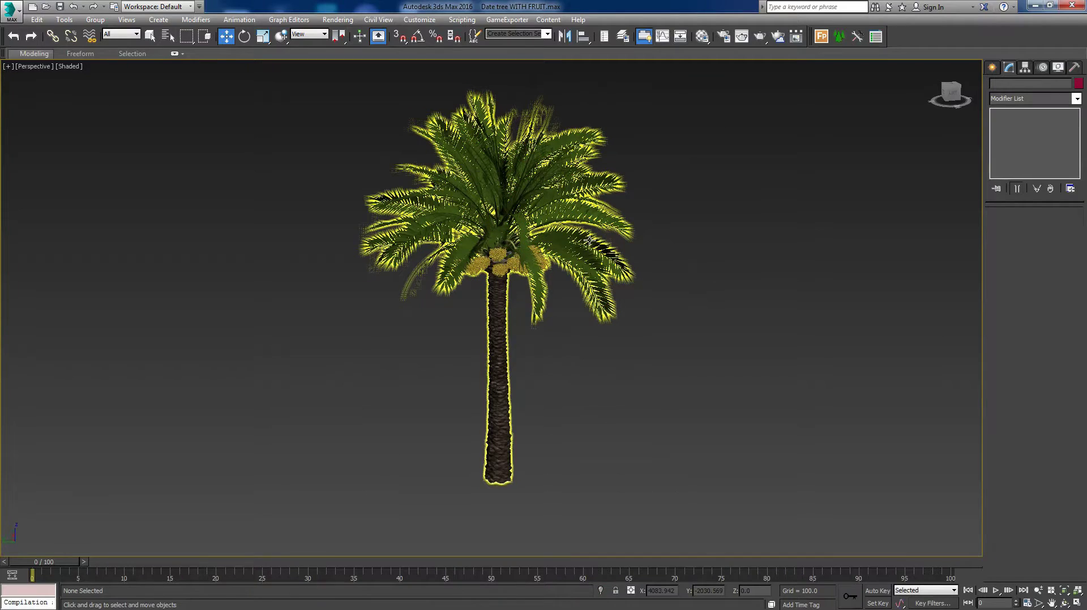
pyautogui.click(589, 241)
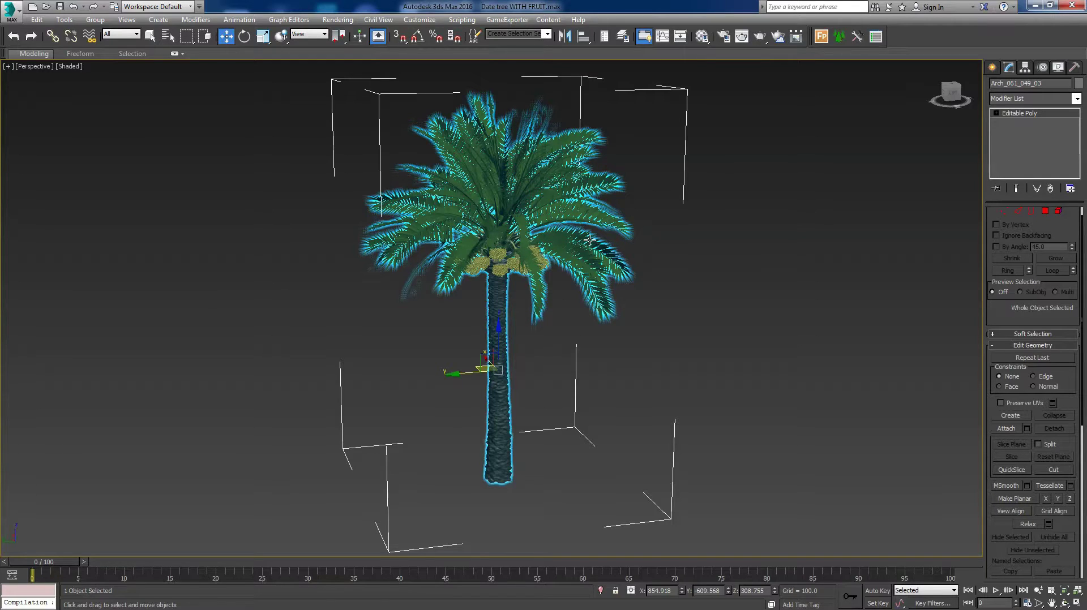
pyautogui.click(699, 236)
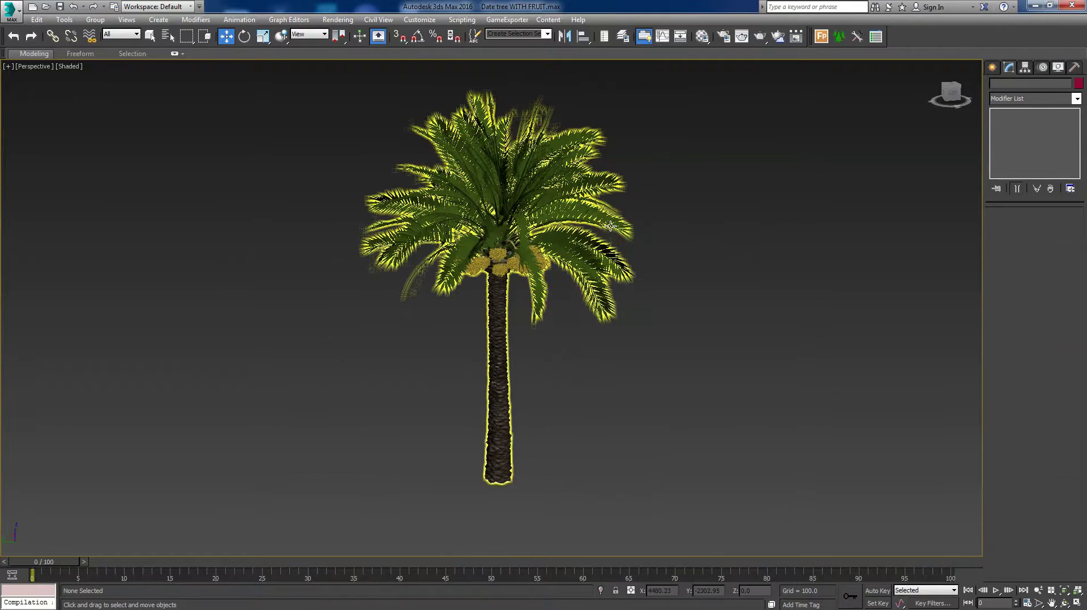
pyautogui.click(610, 226)
# Bring up the VRay mesh export dialog for the selected palm from its quad menu.
pyautogui.rightClick(610, 226)
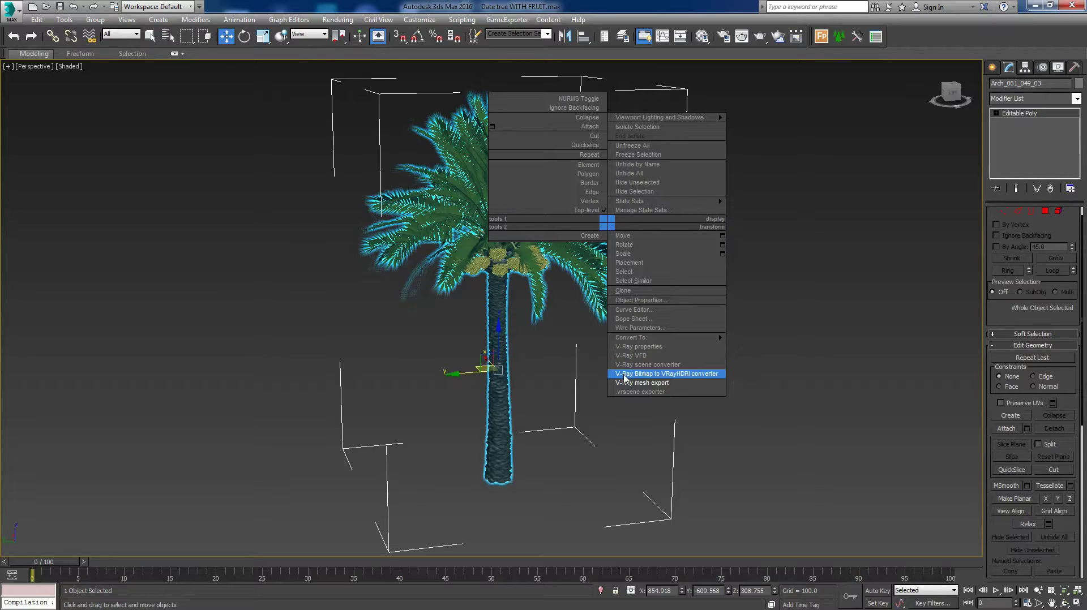
pyautogui.click(640, 383)
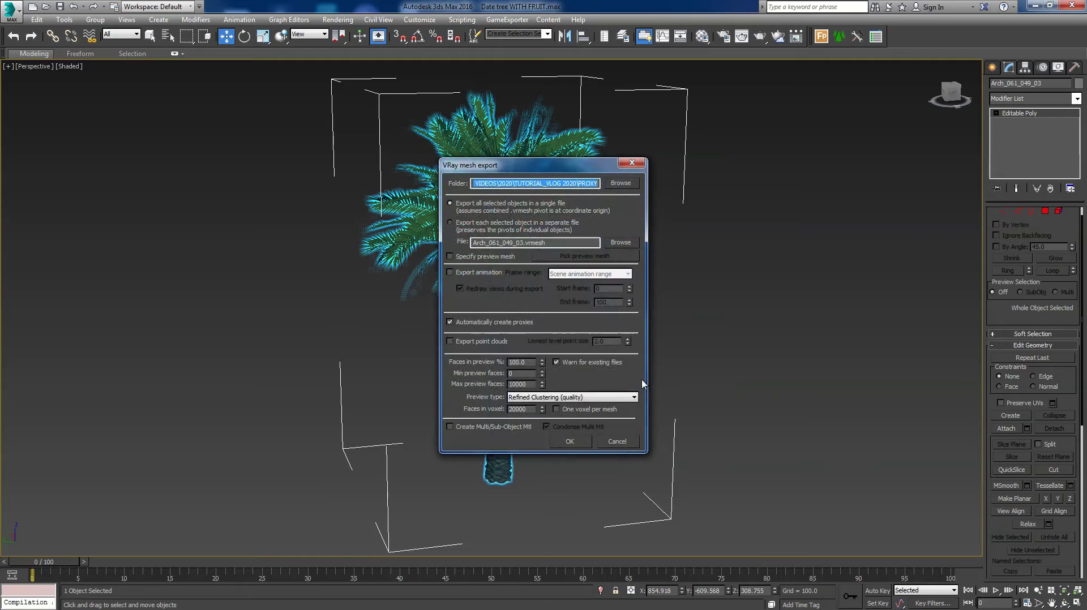
pyautogui.moveTo(596, 168); pyautogui.dragTo(875, 112)
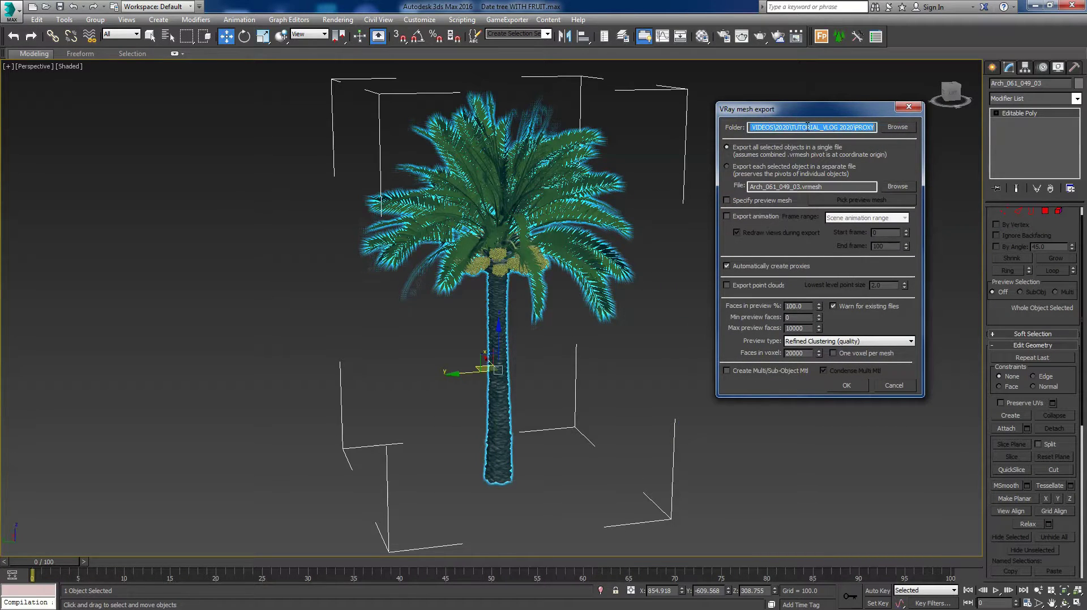
# Open the export folder browser and expand the user's home folder.
pyautogui.click(900, 130)
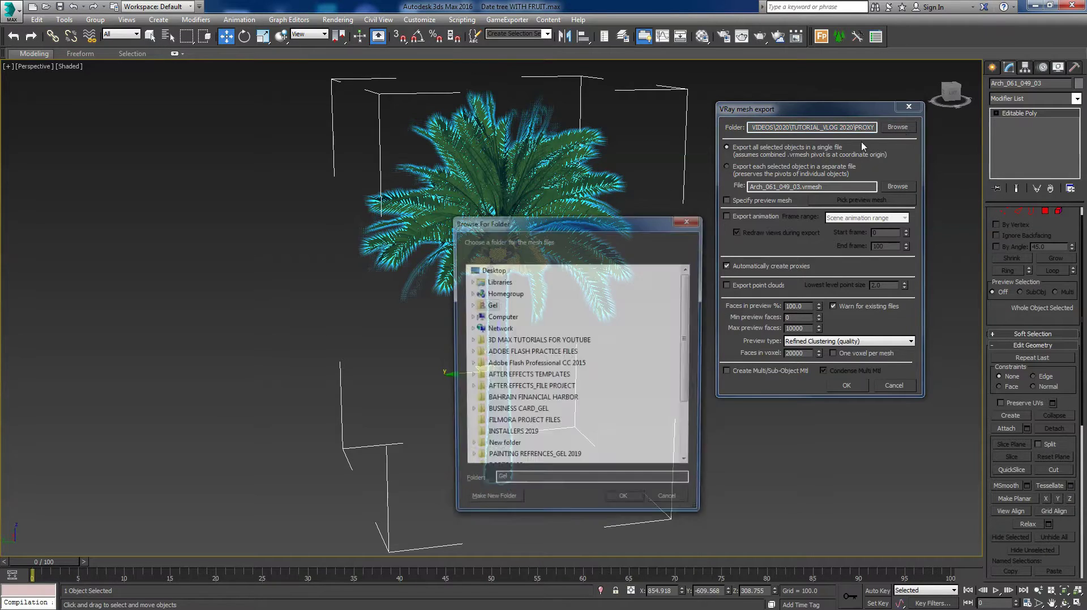
pyautogui.moveTo(650, 219); pyautogui.dragTo(658, 112)
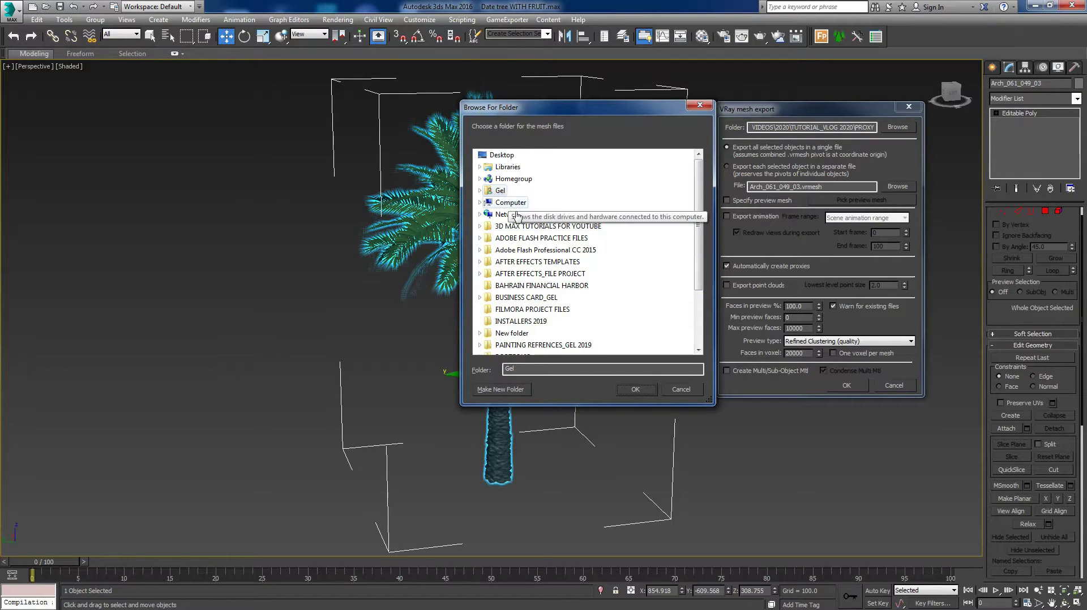
pyautogui.click(502, 158)
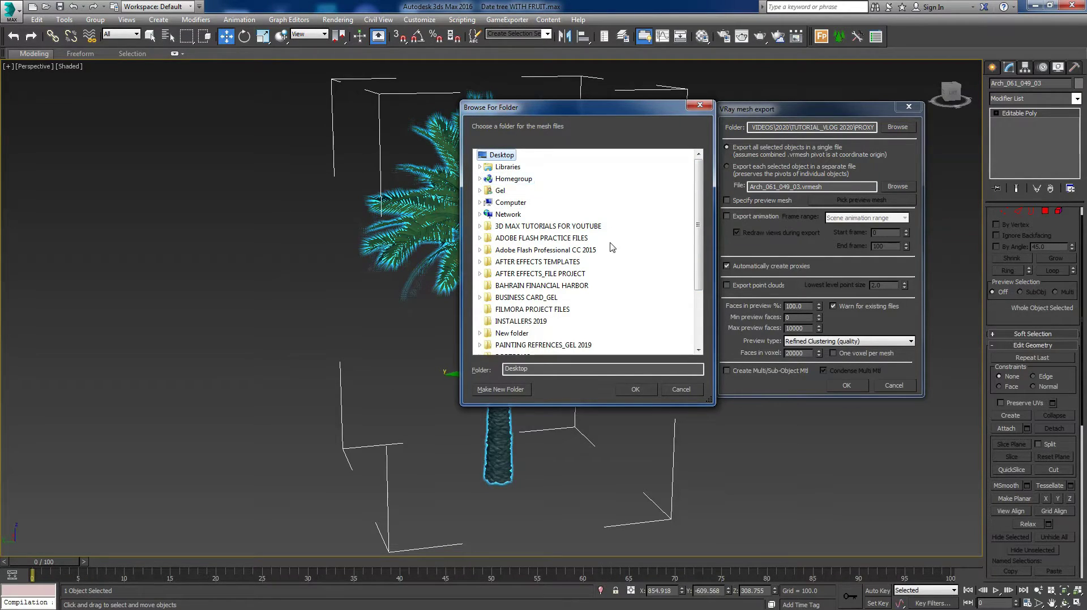
pyautogui.scroll(-3, 687, 277)
pyautogui.scroll(2, 687, 292)
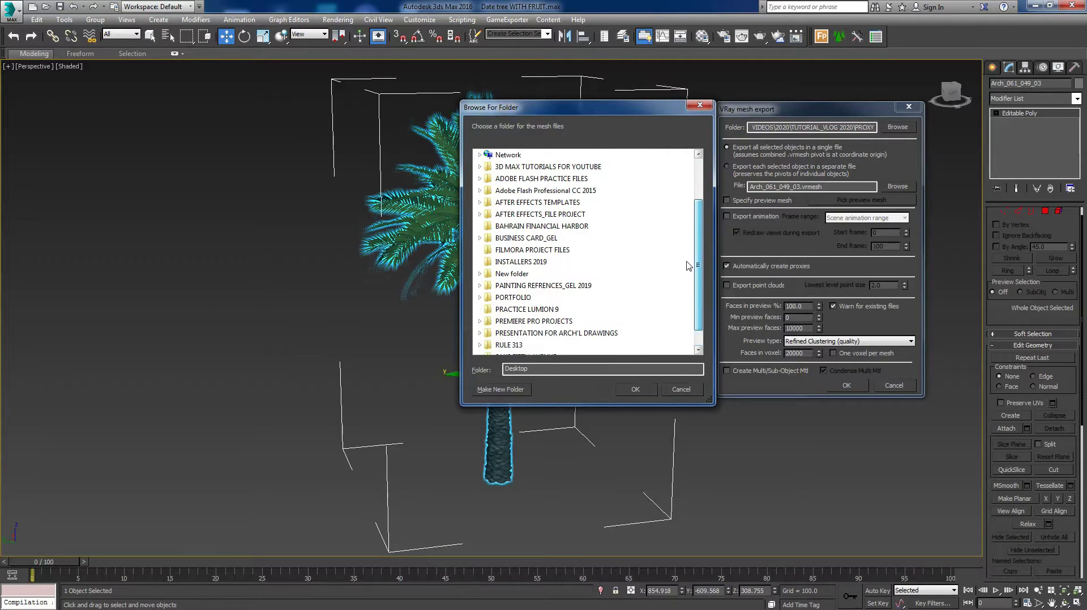
pyautogui.scroll(-2, 694, 250)
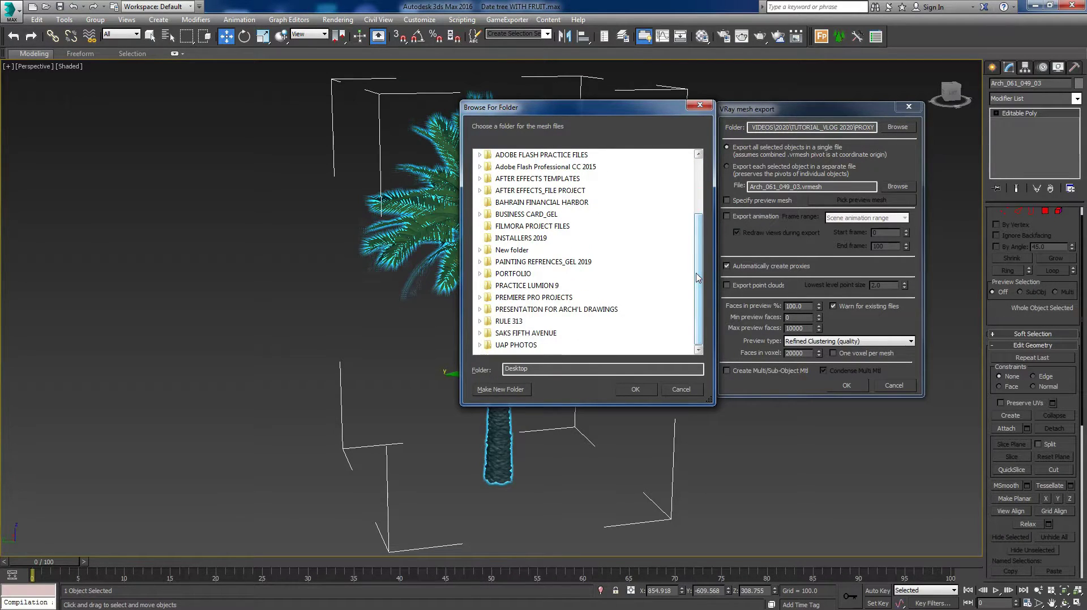
pyautogui.scroll(3, 697, 277)
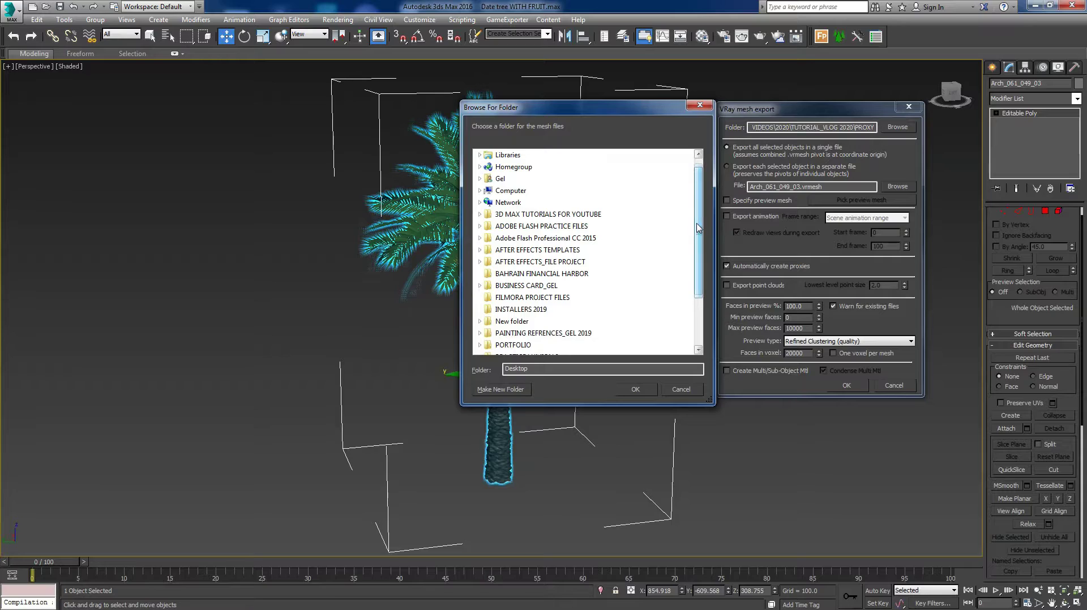
pyautogui.click(497, 180)
# Go to My Videos > VLOG VIDEOS > 2020 > TUTORIAL_VLOG 2020 and choose PROXY.
pyautogui.scroll(-3, 631, 260)
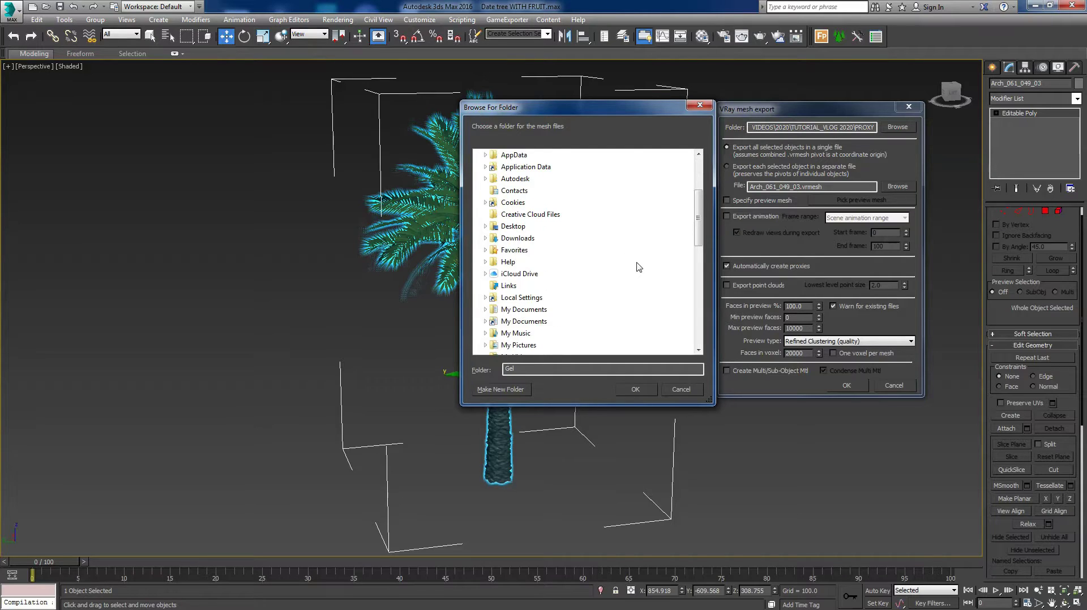
pyautogui.scroll(-1, 638, 266)
pyautogui.scroll(-2, 539, 320)
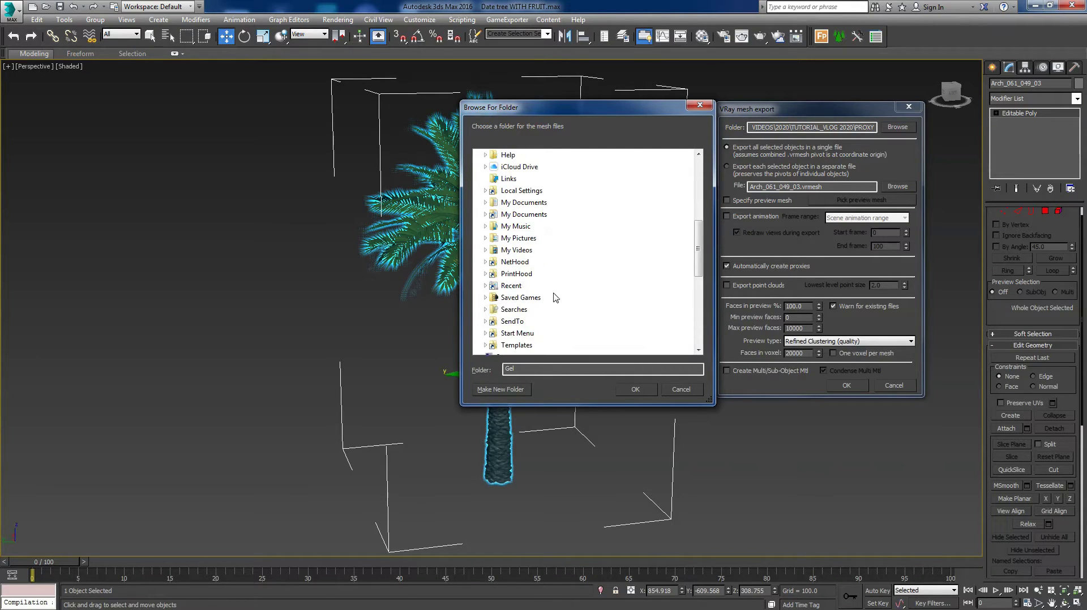
pyautogui.click(516, 250)
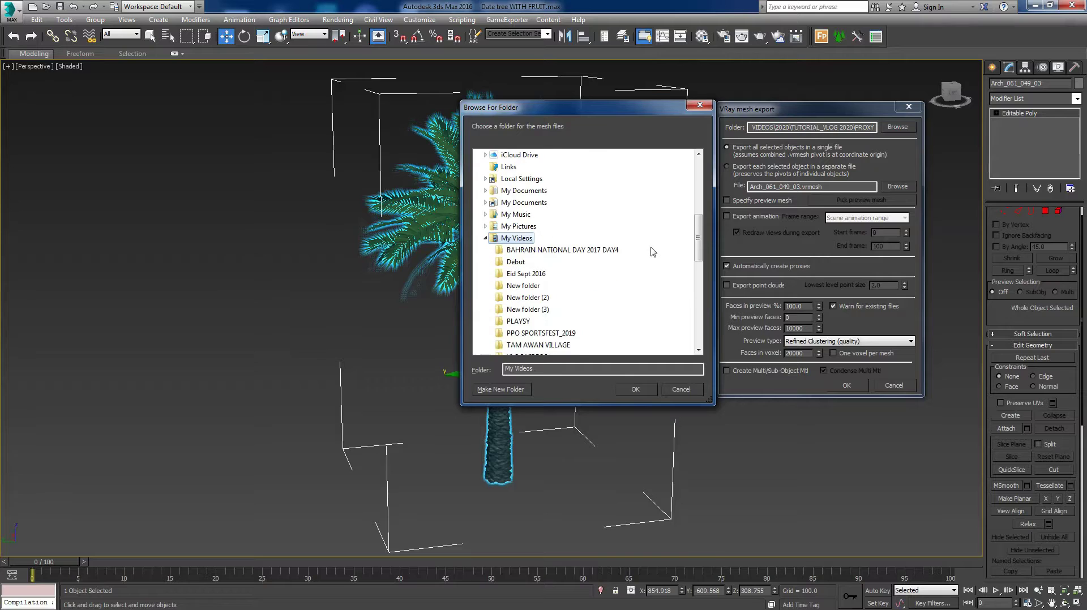
pyautogui.scroll(-2, 651, 252)
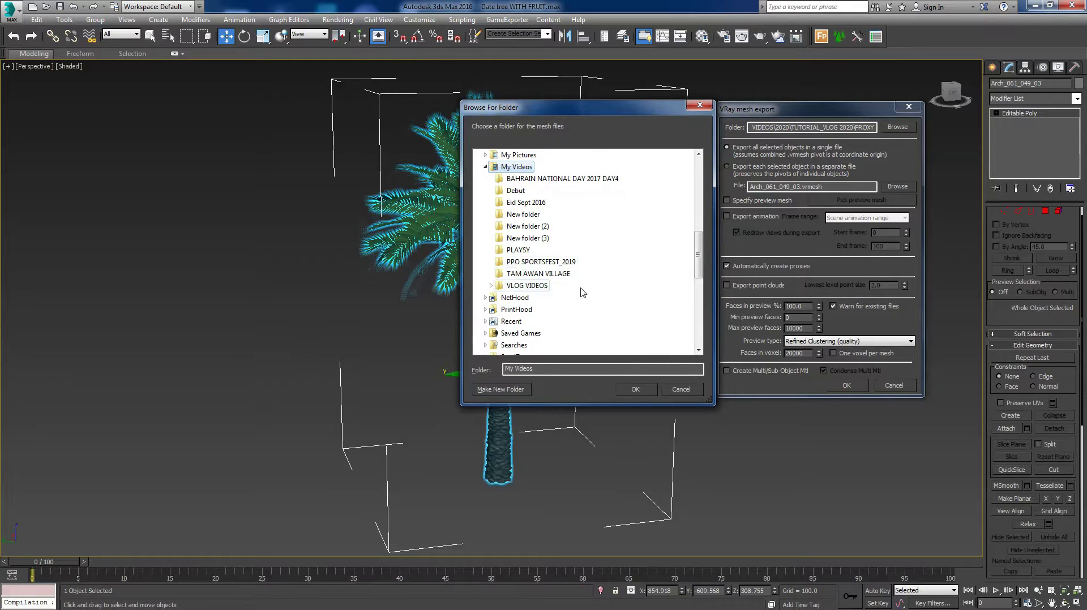
pyautogui.click(529, 286)
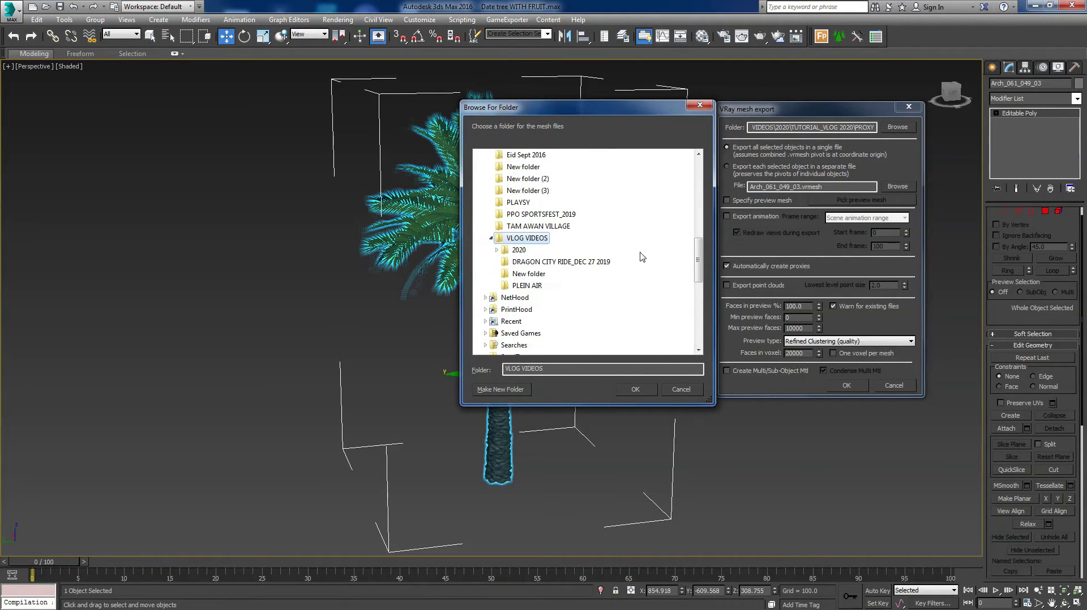
pyautogui.click(519, 250)
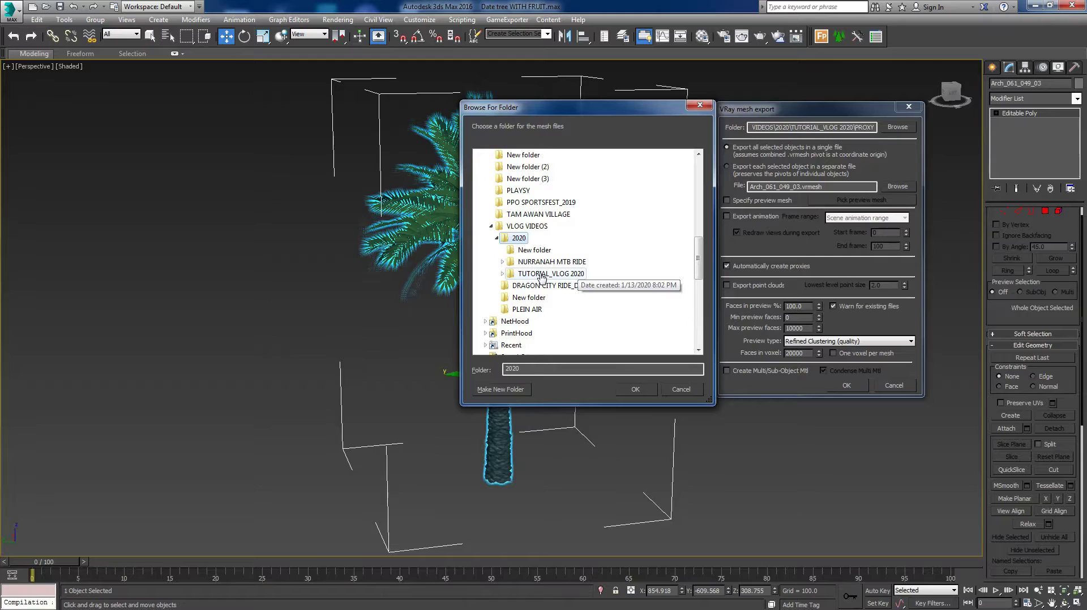
pyautogui.click(542, 275)
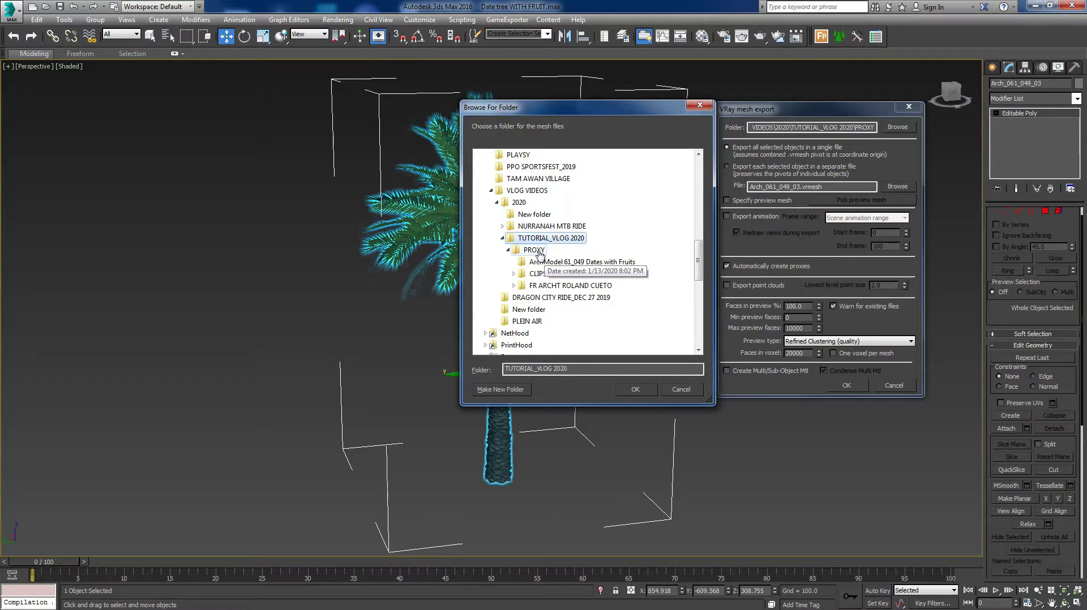
pyautogui.click(535, 250)
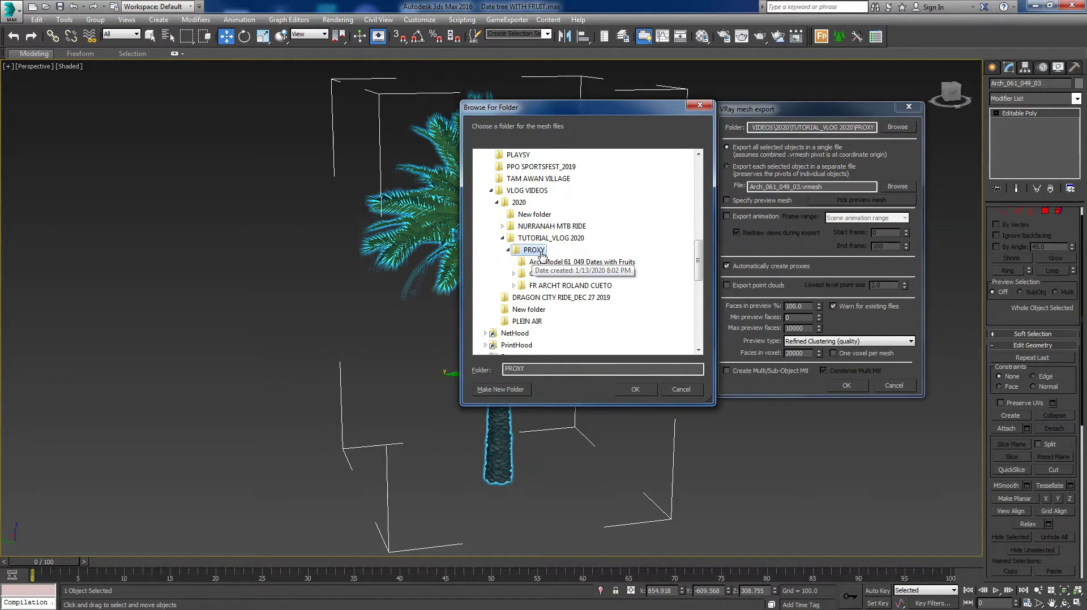
pyautogui.click(621, 393)
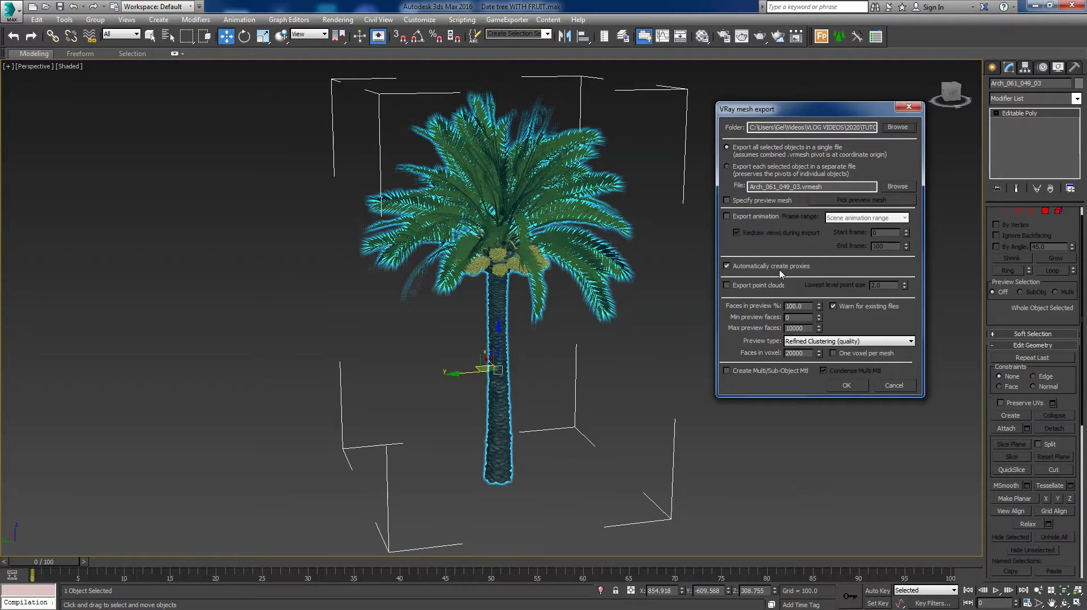
# With automatic proxy creation on, export Arch_061_049_03.vrmesh, overwriting the existing file.
pyautogui.click(727, 267)
pyautogui.click(833, 390)
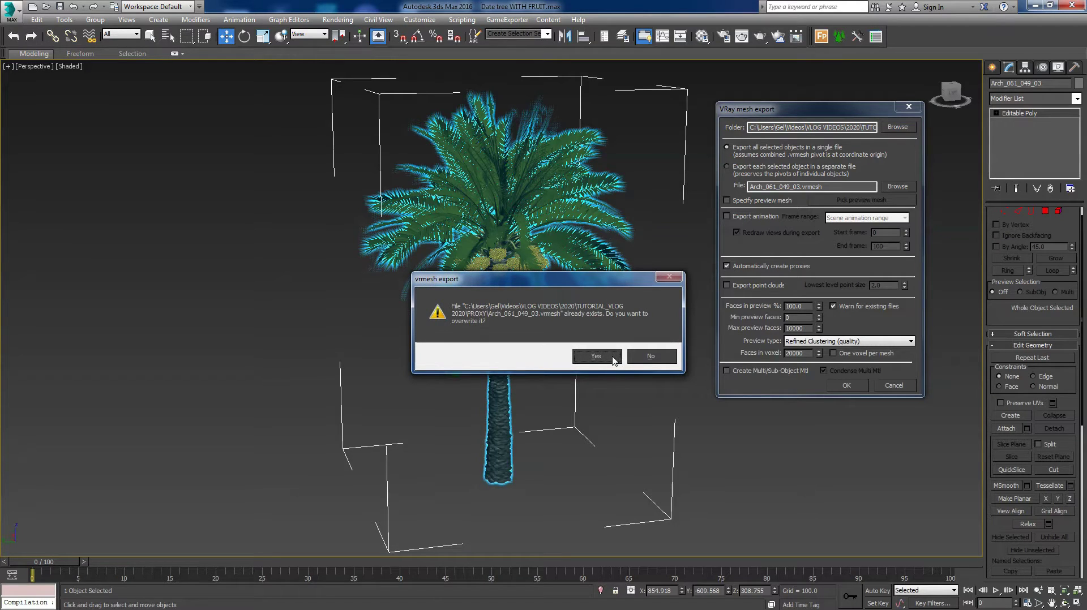
pyautogui.moveTo(611, 280); pyautogui.dragTo(823, 426)
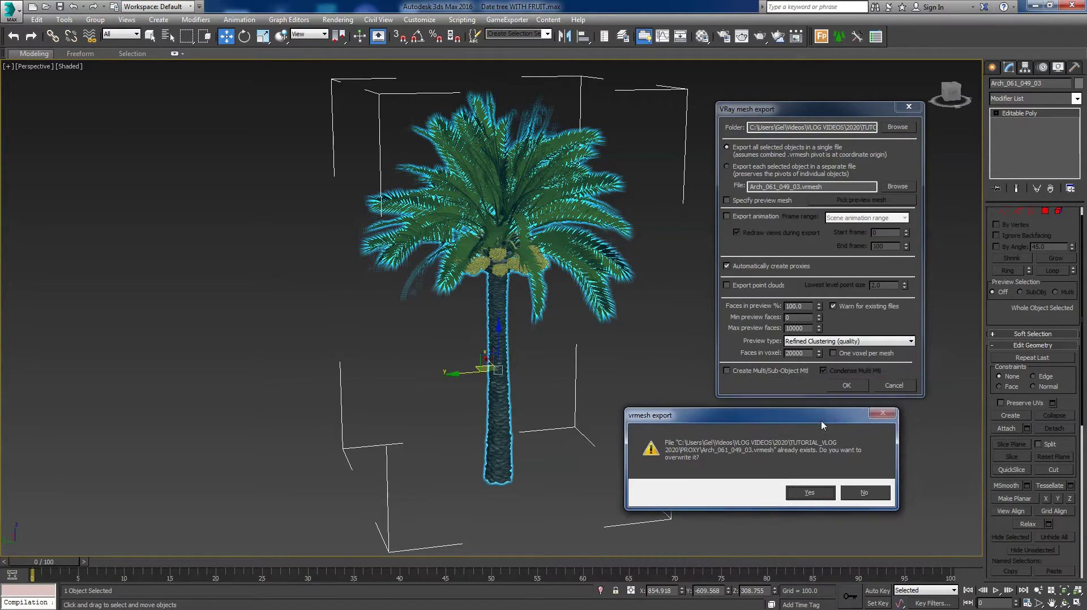
pyautogui.click(810, 493)
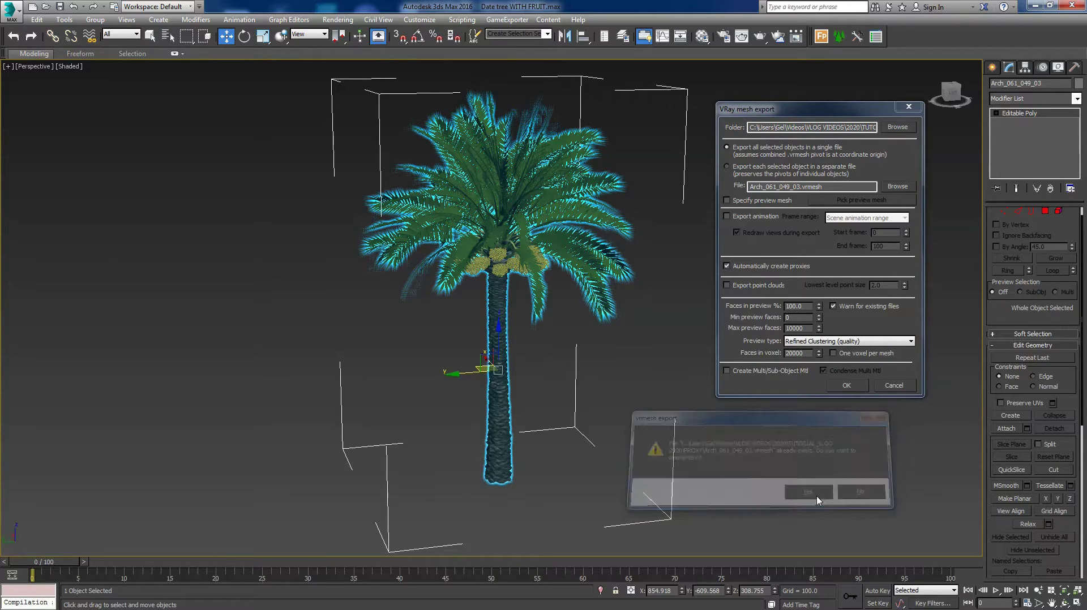
pyautogui.click(846, 386)
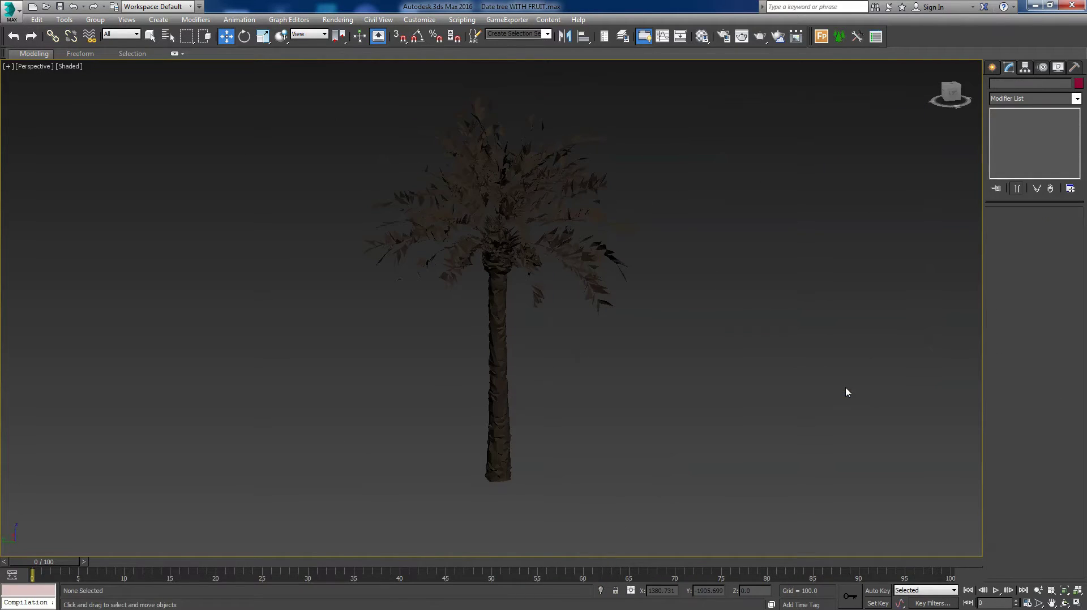
pyautogui.click(595, 258)
pyautogui.click(799, 278)
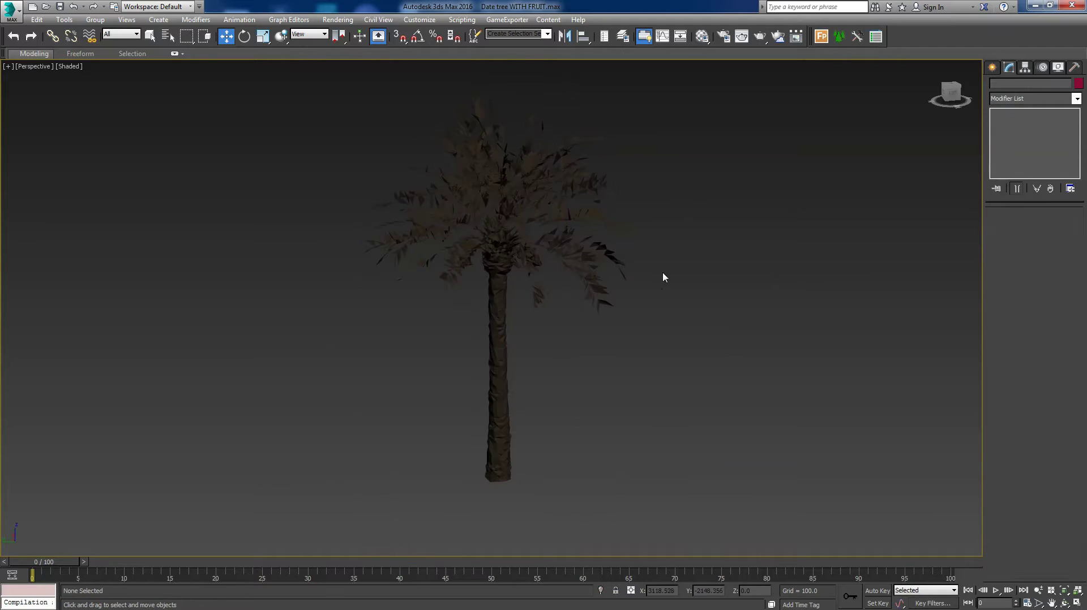
pyautogui.click(617, 258)
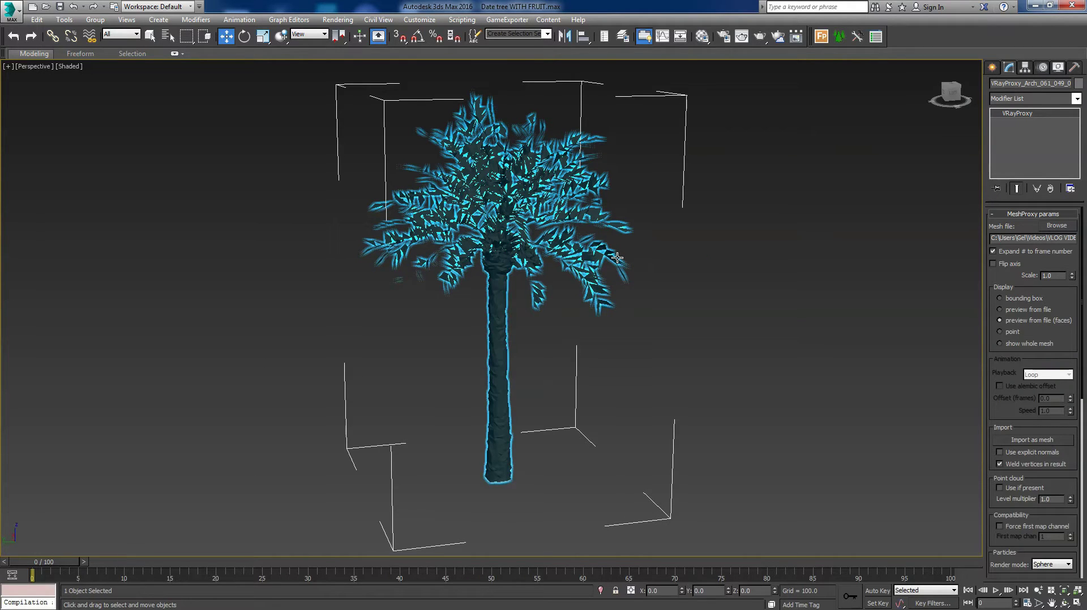
pyautogui.click(708, 258)
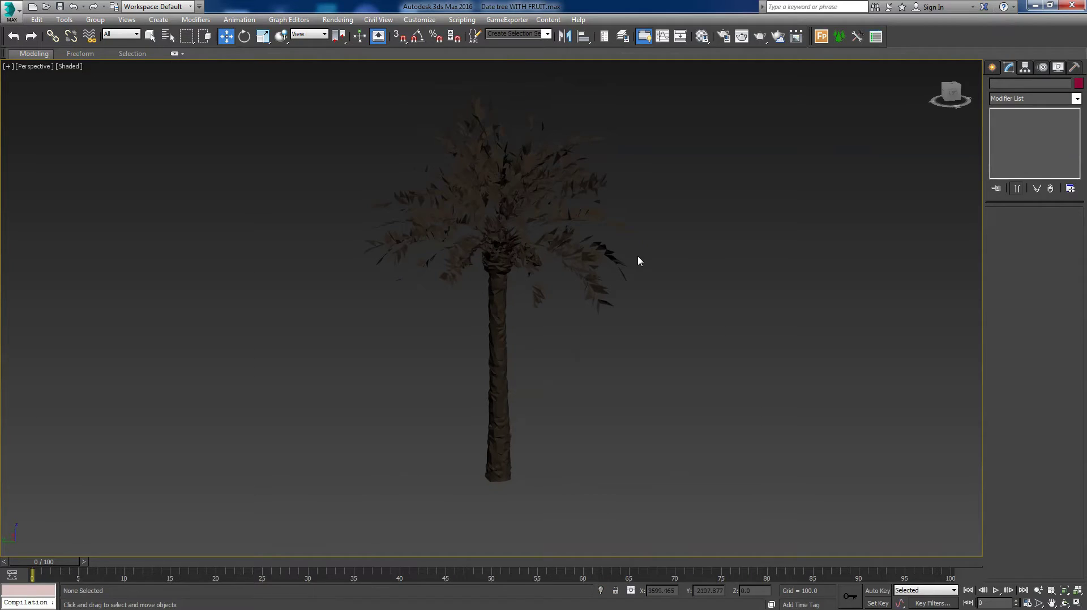
pyautogui.click(606, 256)
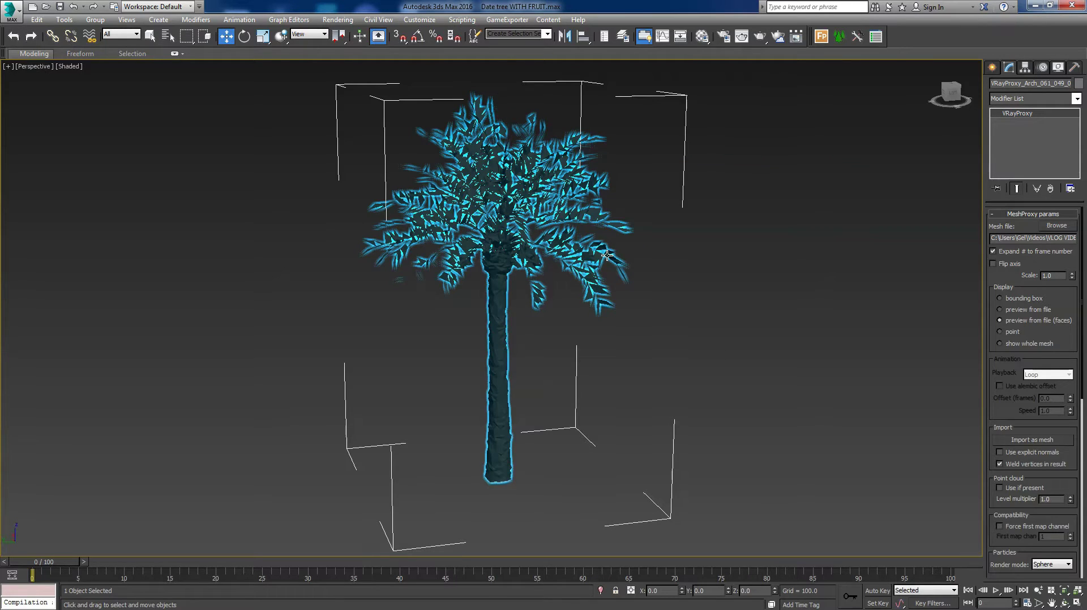
pyautogui.click(812, 277)
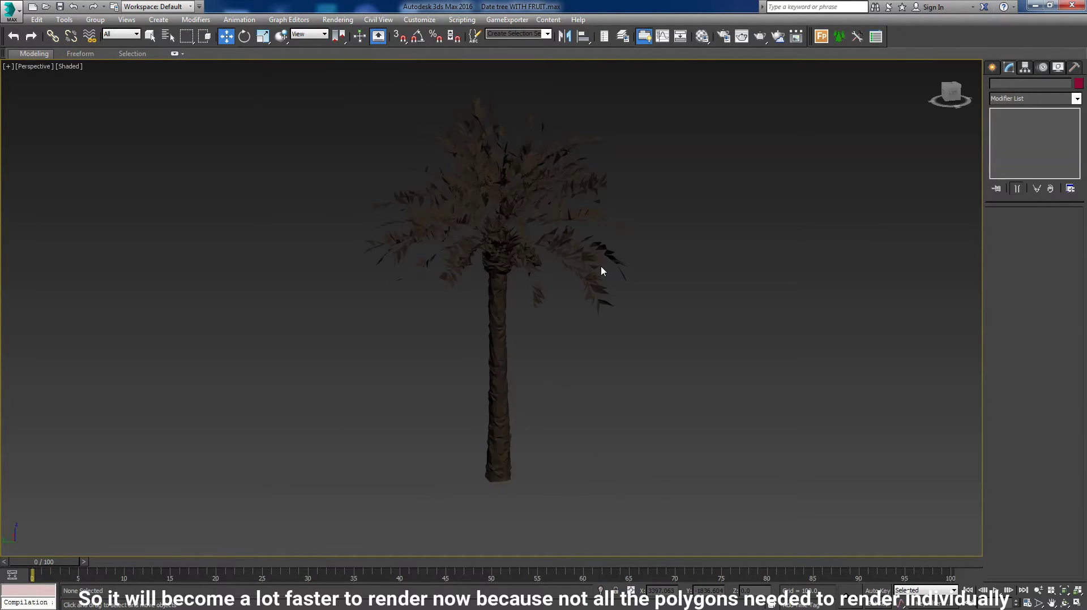
pyautogui.click(609, 253)
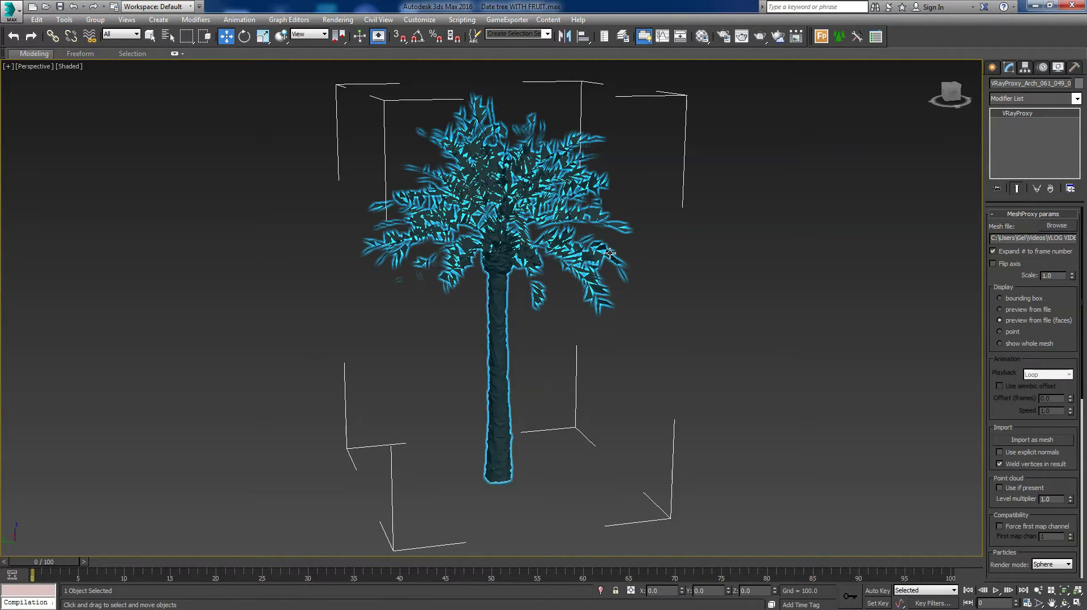
pyautogui.click(708, 255)
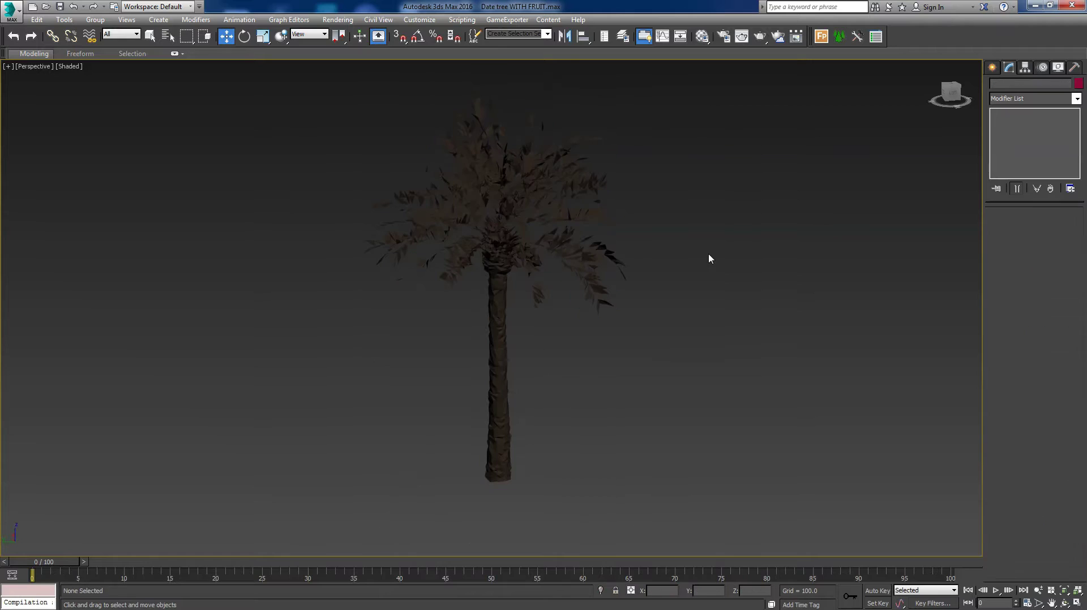
pyautogui.click(608, 257)
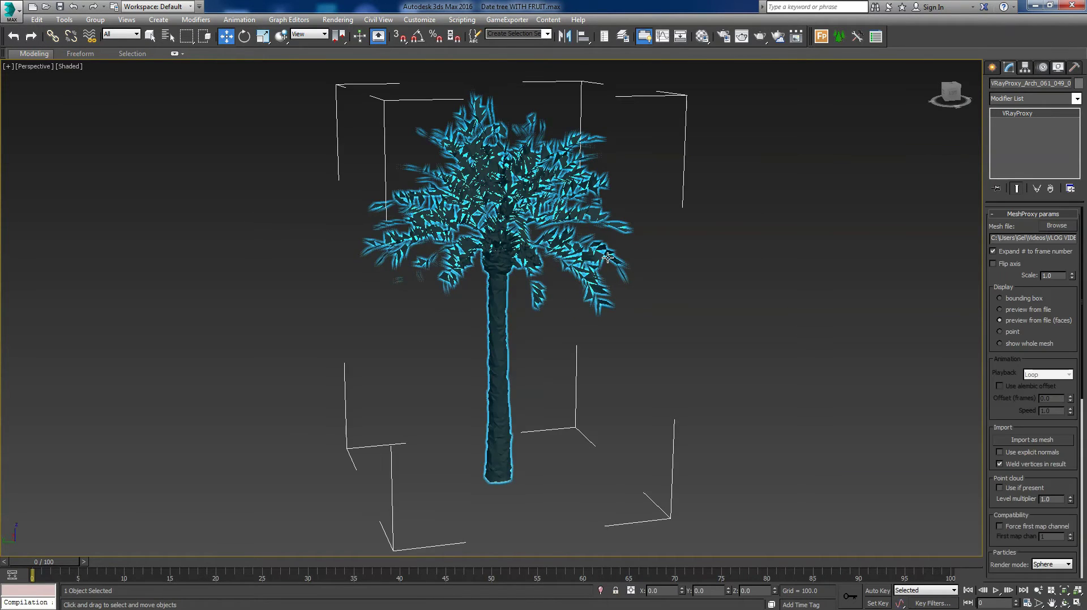
pyautogui.click(843, 205)
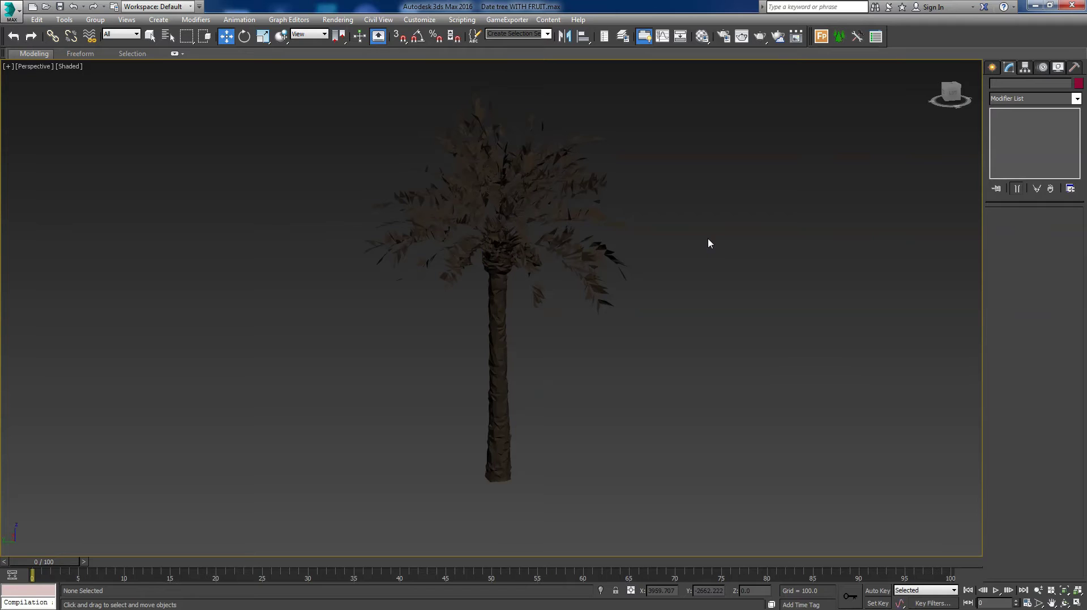
# Turn on safe frames, frame the palm tree in the perspective view, and start the V-Ray render.
pyautogui.keyDown('alt'); pyautogui.moveTo(720, 239); pyautogui.dragTo(696, 289, button='middle'); pyautogui.keyUp('alt')
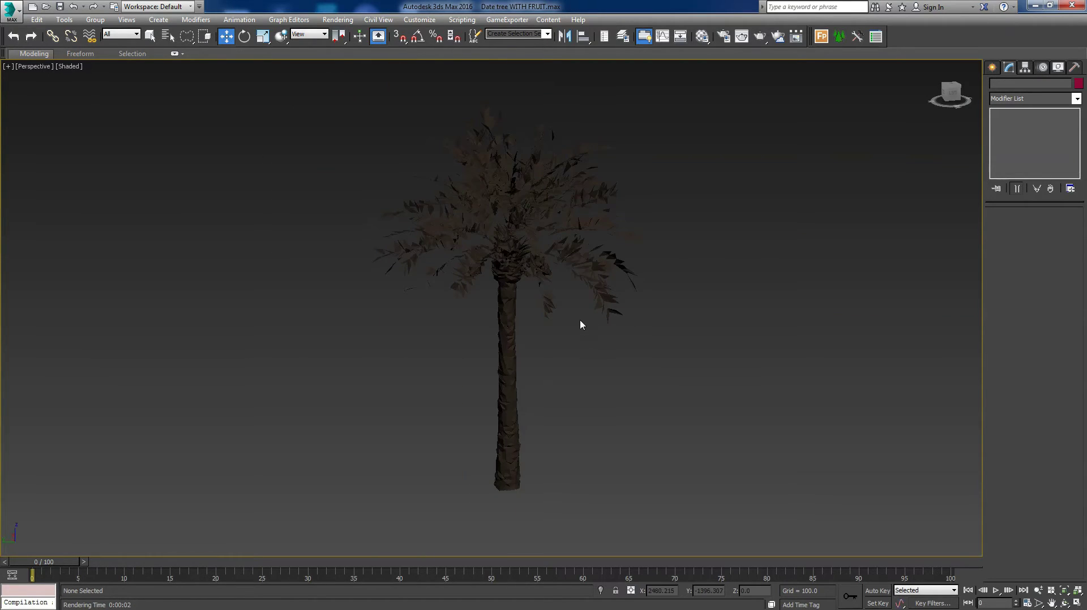
pyautogui.hotkey('shift', 'f')
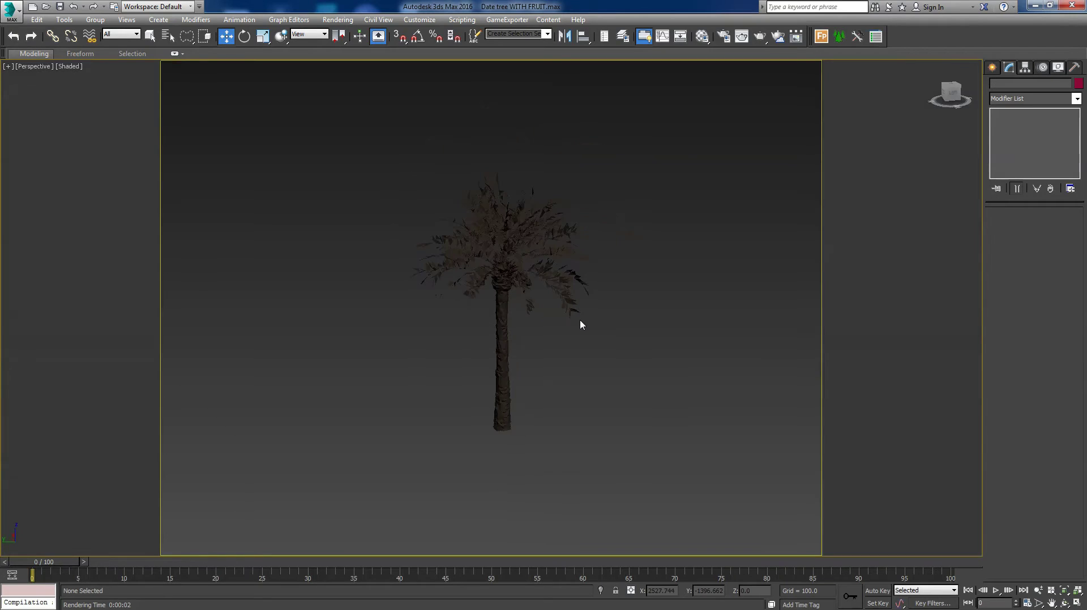
pyautogui.scroll(4, 580, 320)
pyautogui.moveTo(579, 321); pyautogui.dragTo(635, 344, button='middle')
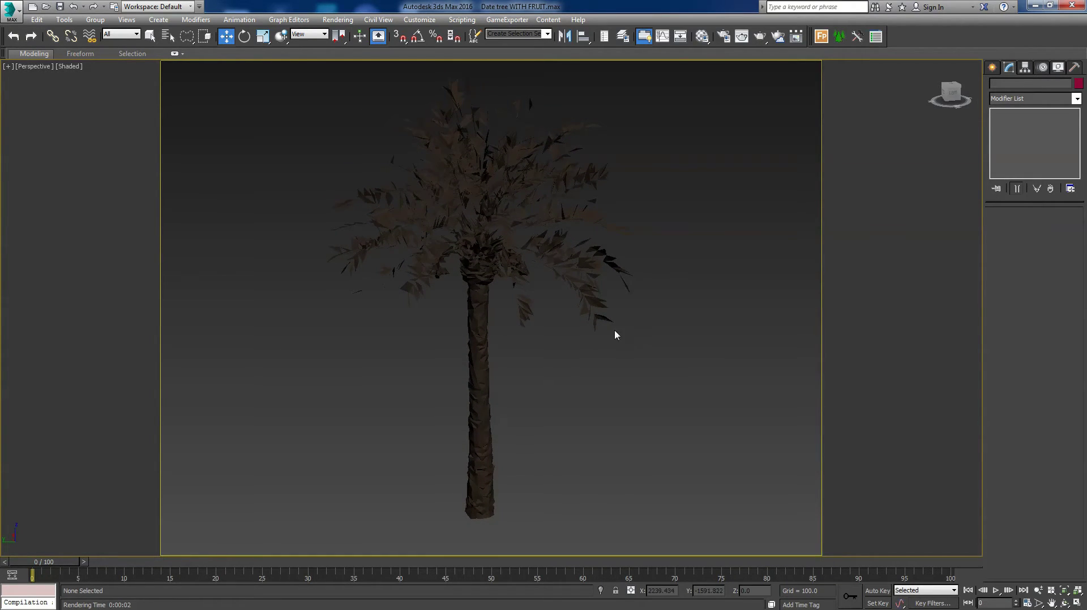
pyautogui.hotkey('shift', 'q')
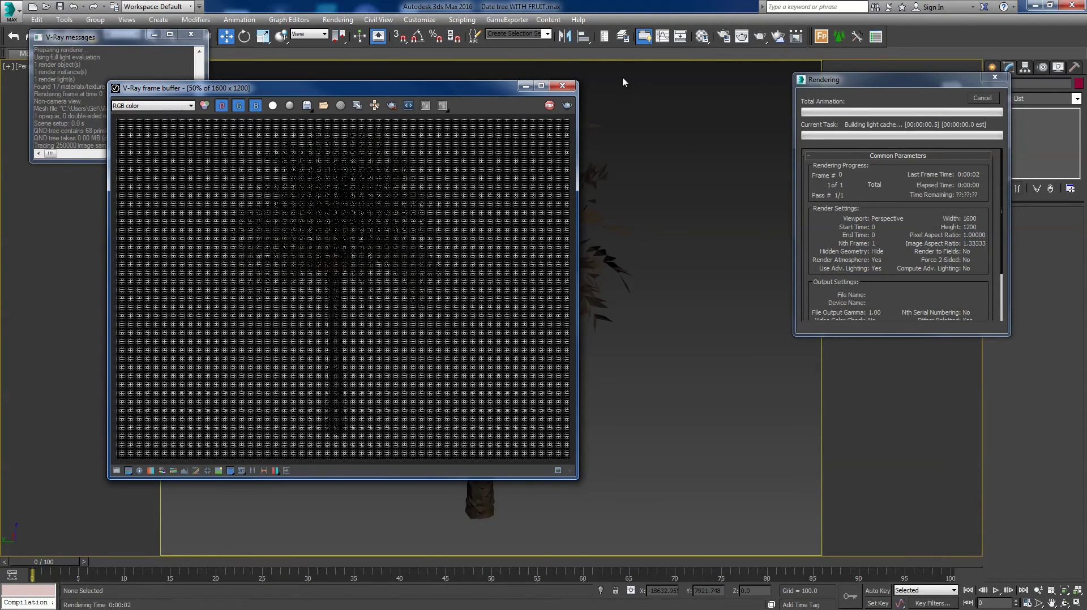